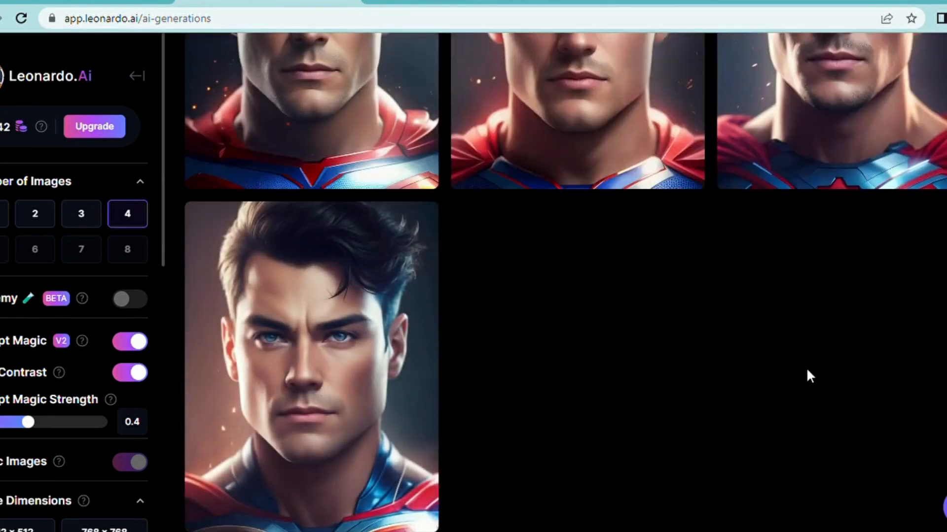
- Look over the generated superhuman portraits and open the first one in the large view
{"action": "scroll", "coordinate": [804, 377], "scroll_direction": "up", "scroll_amount": 5}
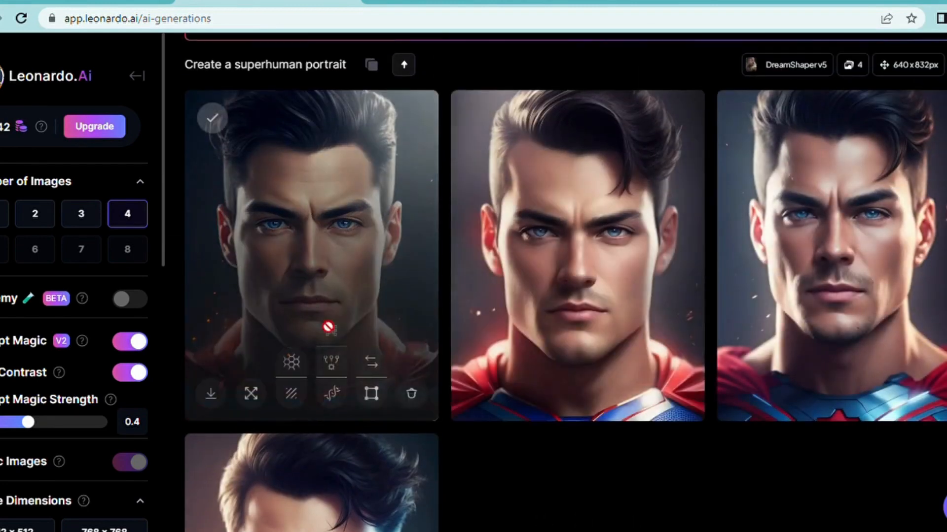
{"action": "scroll", "coordinate": [203, 310], "scroll_direction": "down", "scroll_amount": 5}
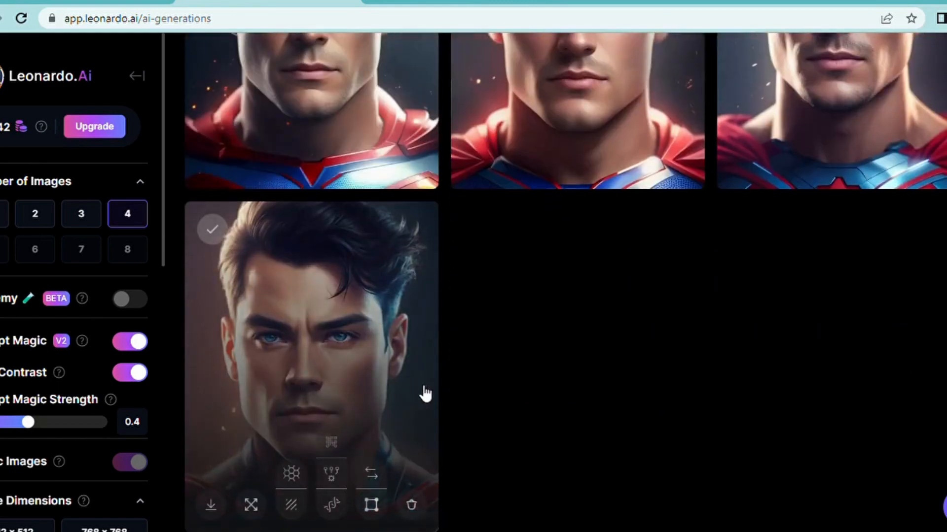
{"action": "scroll", "coordinate": [763, 239], "scroll_direction": "up", "scroll_amount": 5}
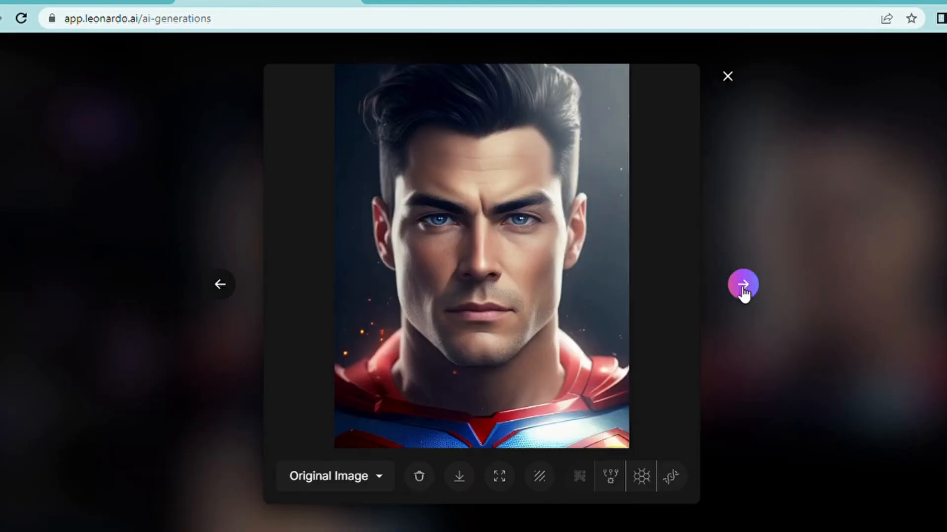
{"action": "left_click", "coordinate": [532, 265]}
{"action": "left_click", "coordinate": [533, 265]}
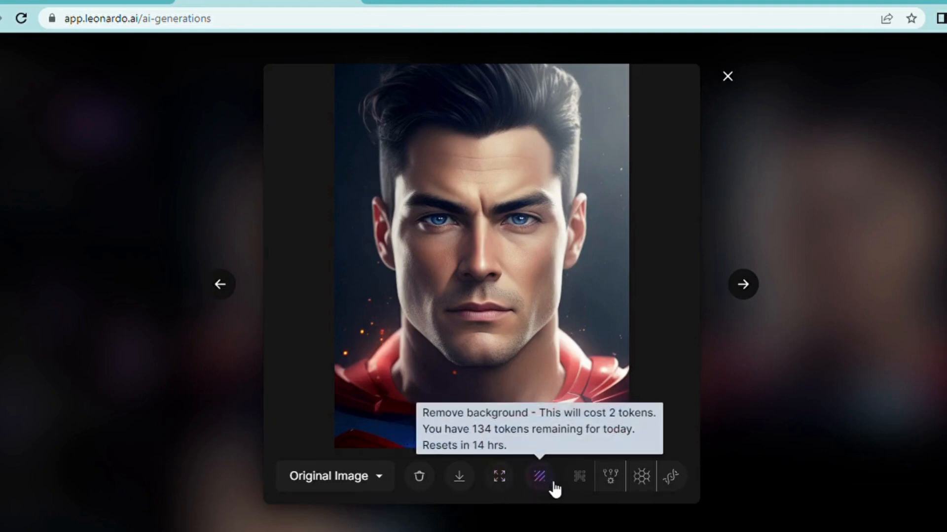
- Create an alternate upscaled version of the opened superhuman portrait and download it as a JPG
{"action": "left_click", "coordinate": [619, 481]}
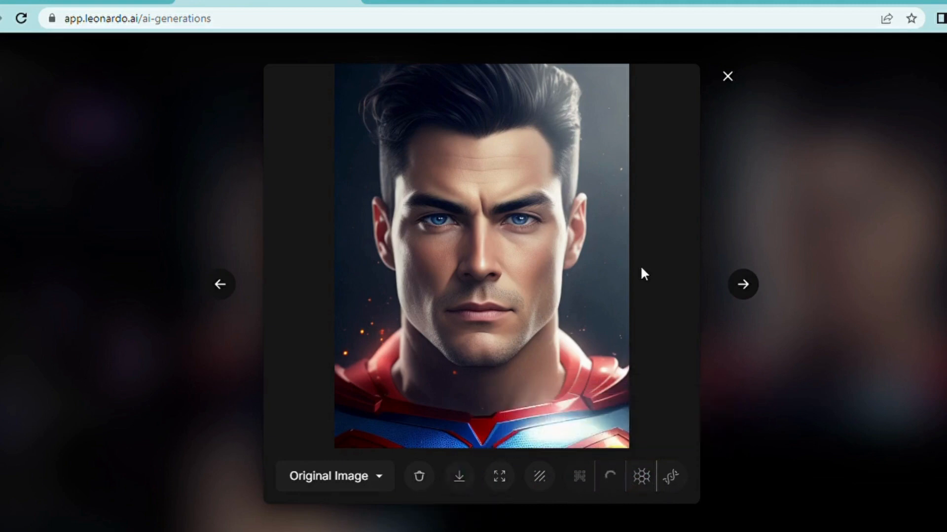
{"action": "left_click", "coordinate": [459, 476]}
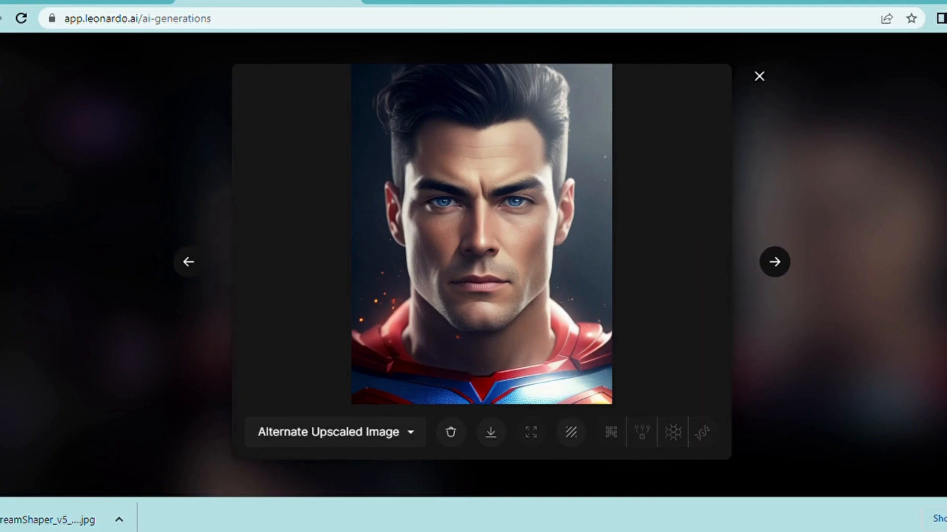
{"action": "left_click", "coordinate": [446, 262]}
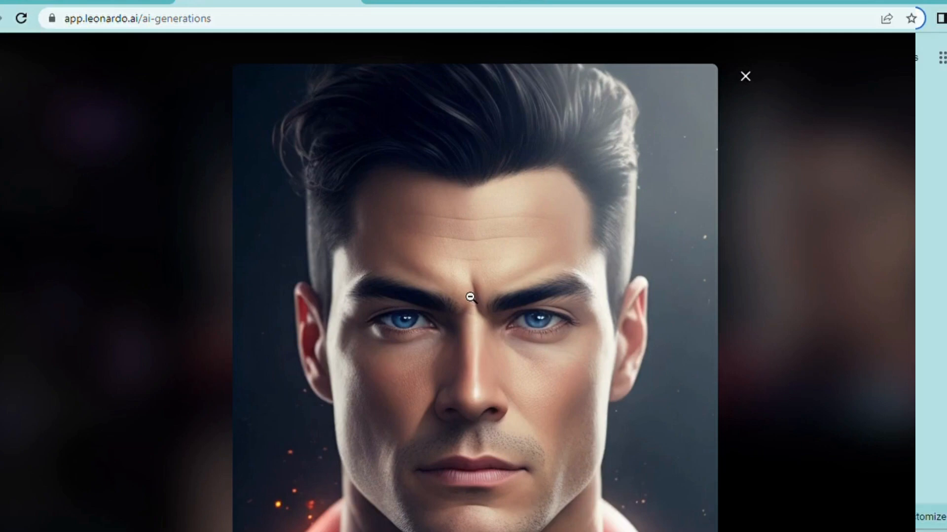
- Search the web for "eleven labs" in a new tab and open the ElevenLabs website
{"action": "key", "text": "ctrl+t"}
{"action": "type", "text": "elev"}
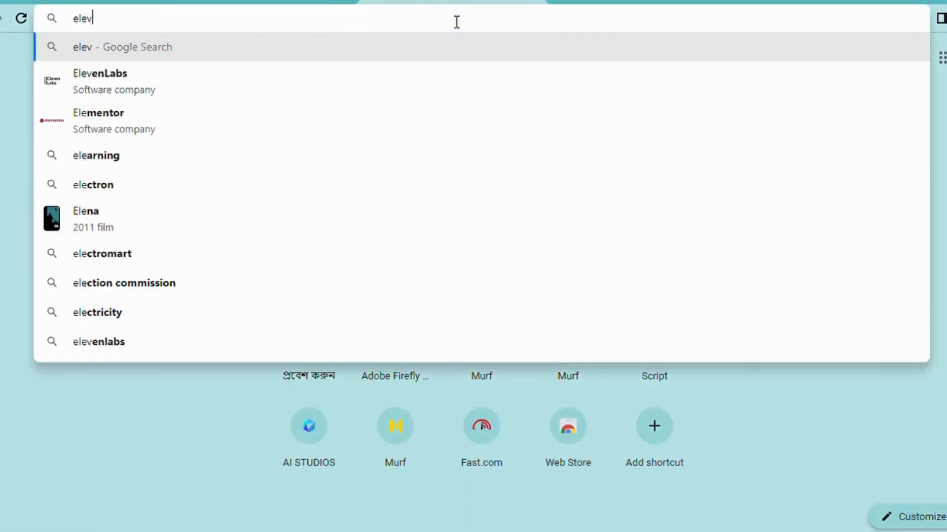
{"action": "type", "text": "en lab"}
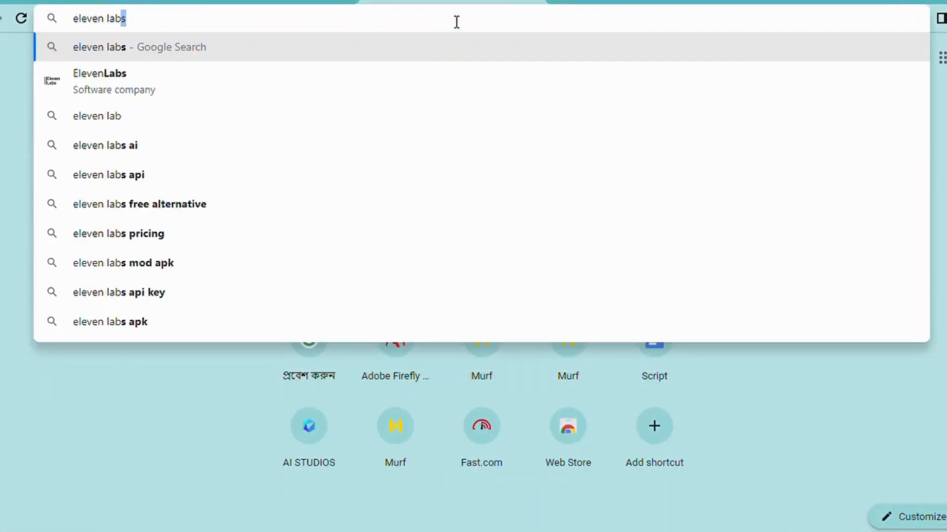
{"action": "key", "text": "Return"}
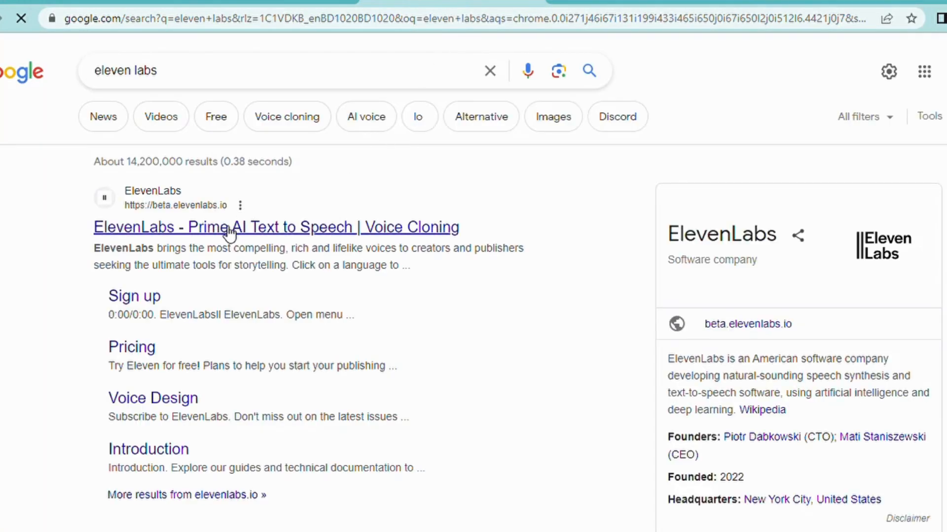
{"action": "left_click", "coordinate": [240, 206]}
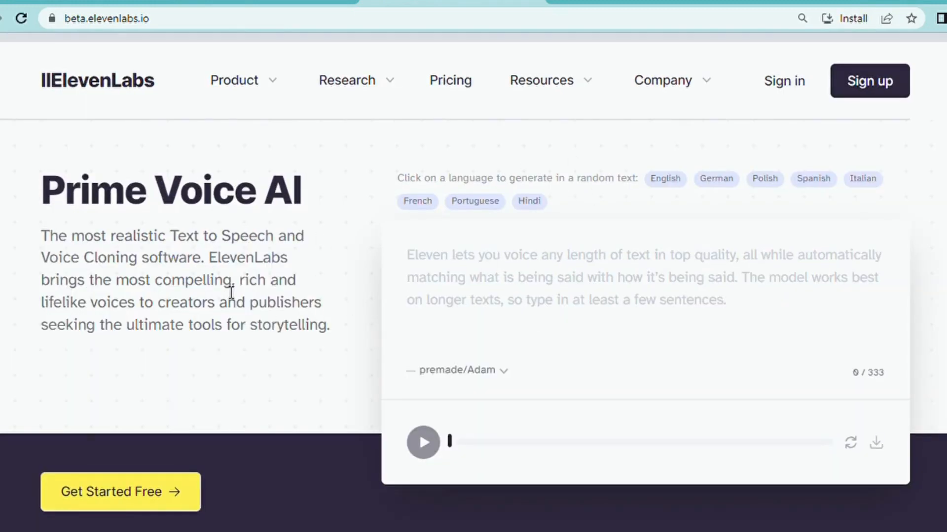
{"action": "scroll", "coordinate": [129, 340], "scroll_direction": "down", "scroll_amount": 3}
{"action": "scroll", "coordinate": [114, 343], "scroll_direction": "down", "scroll_amount": 3}
{"action": "scroll", "coordinate": [100, 341], "scroll_direction": "up", "scroll_amount": 7}
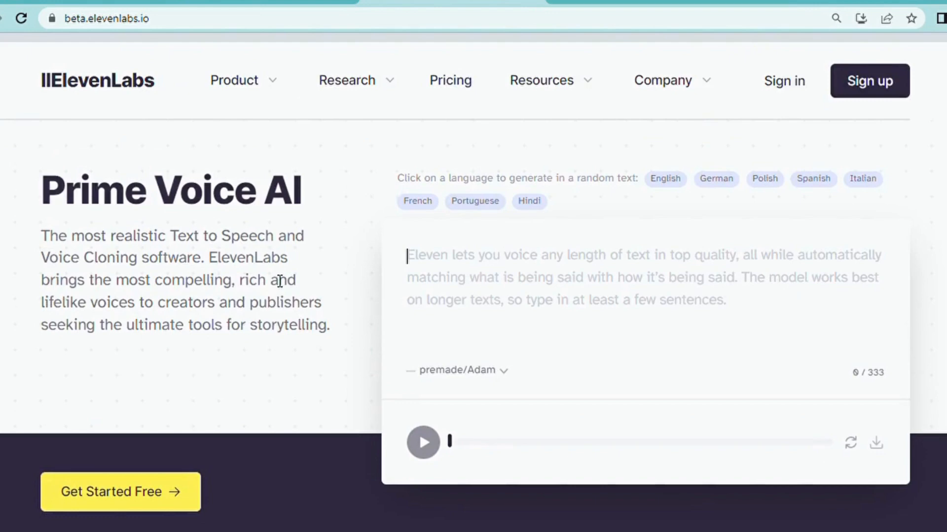
- Enter the superhuman video introduction, from "Welcome back to our channel" to "So, let's jump right in!", as the text to voice
{"action": "left_click", "coordinate": [436, 325]}
{"action": "type", "text": "Welcome back to our channel, where we explore the frontiers of human potential and push the boundaries of what is possible. In today's video, we'll be delving into the concept of 'superhuman' and how advancements in technology are enabling us to enhance our abilities beyond what was once imaginable. So, let's jump right in!\""}
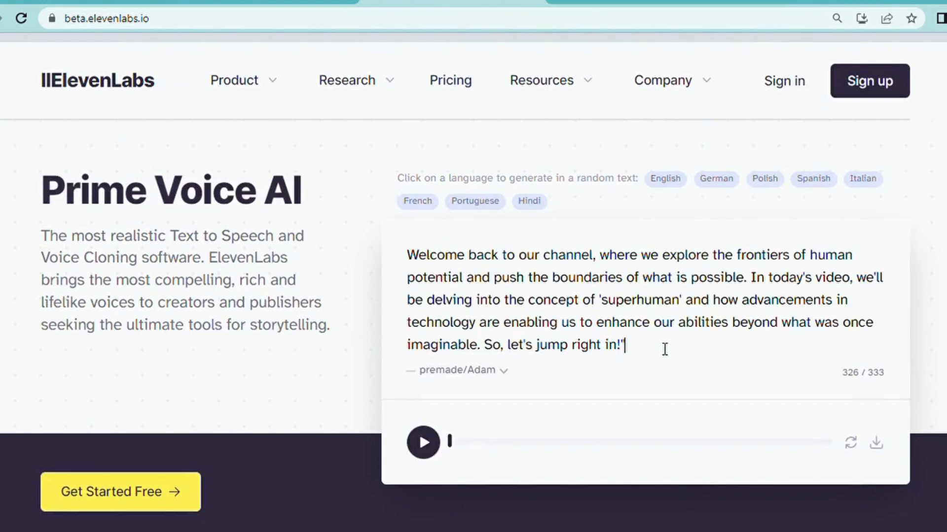
{"action": "left_click_drag", "start_coordinate": [664, 349], "coordinate": [388, 254]}
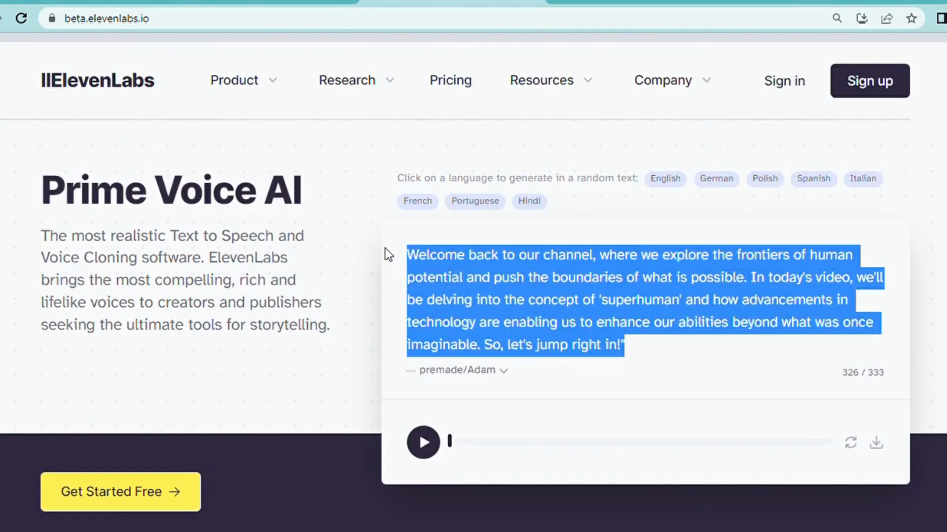
{"action": "left_click", "coordinate": [500, 289]}
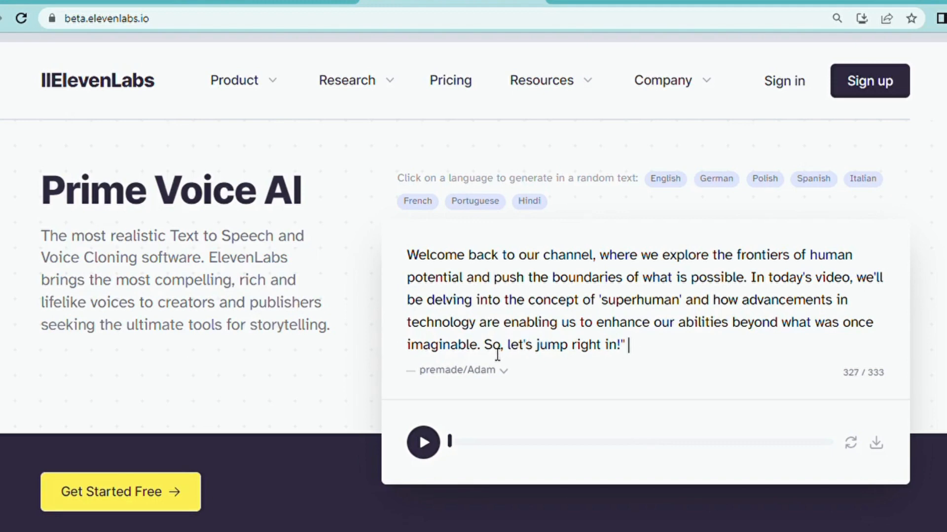
{"action": "type", "text": "Pleas"}
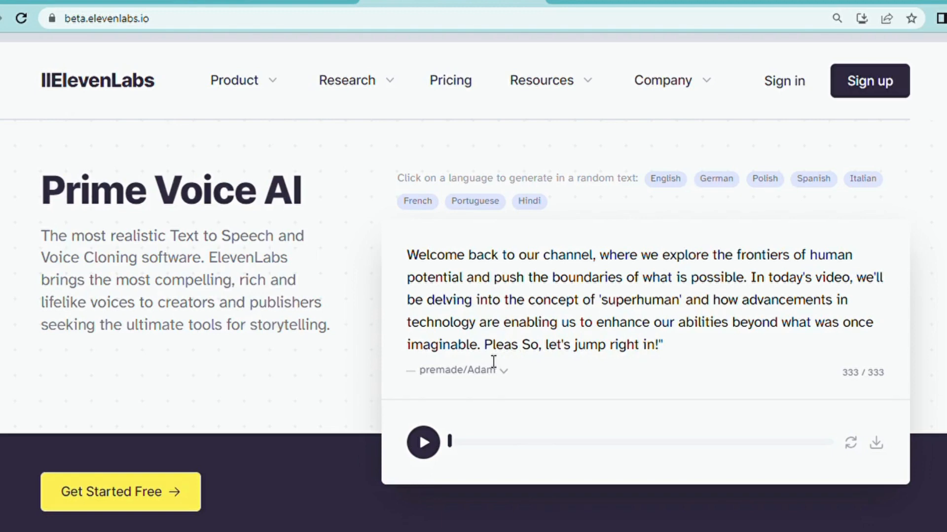
{"action": "double_click", "coordinate": [508, 360]}
{"action": "key", "text": "BackSpace"}
{"action": "key", "text": "BackSpace"}
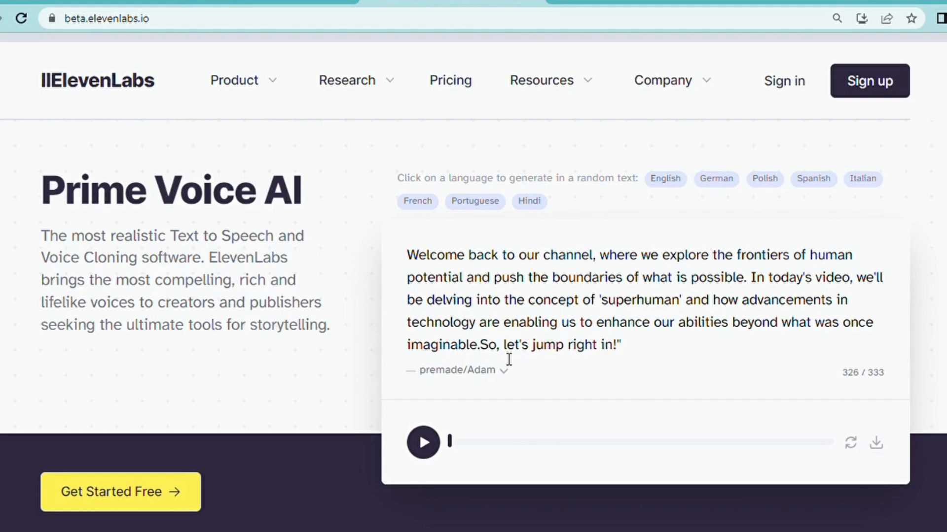
{"action": "left_click_drag", "start_coordinate": [662, 351], "coordinate": [297, 245]}
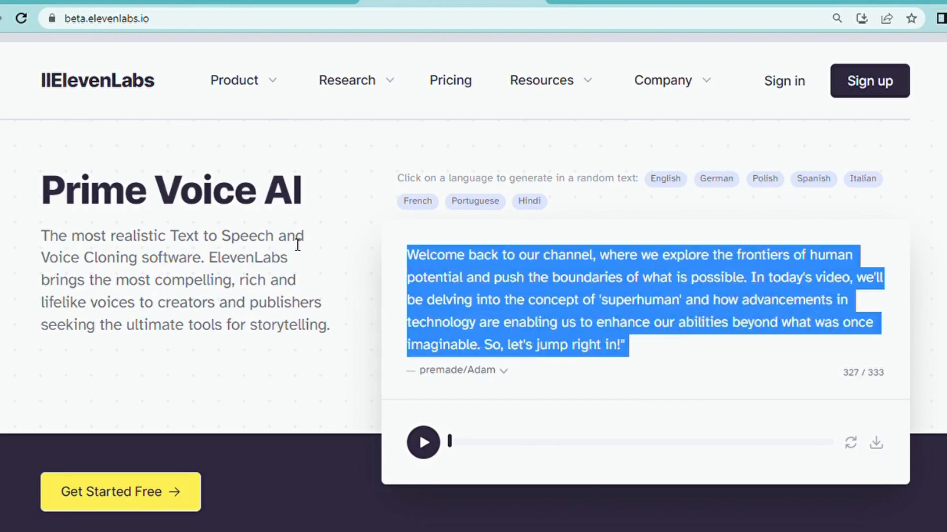
{"action": "left_click", "coordinate": [512, 299]}
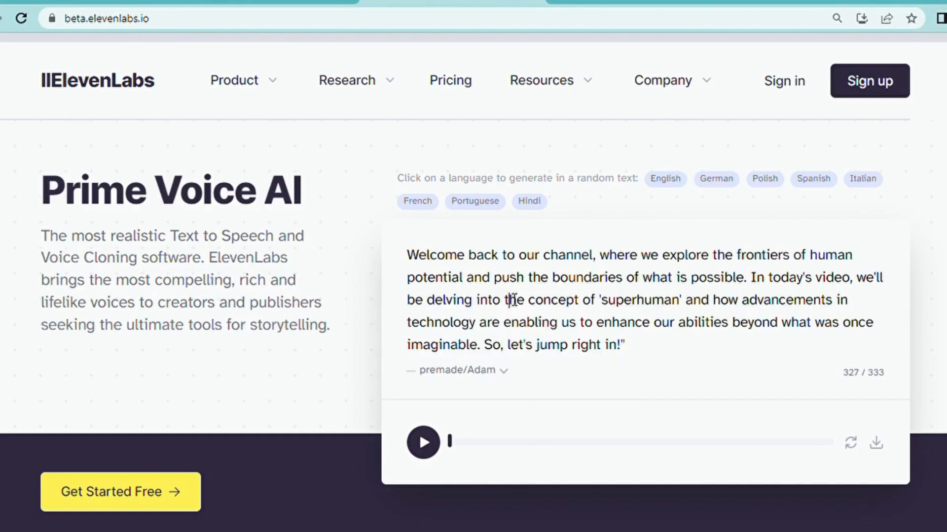
- Play the script in the premade/Adam voice and switch the voice to premade/Antoni
{"action": "left_click", "coordinate": [486, 372]}
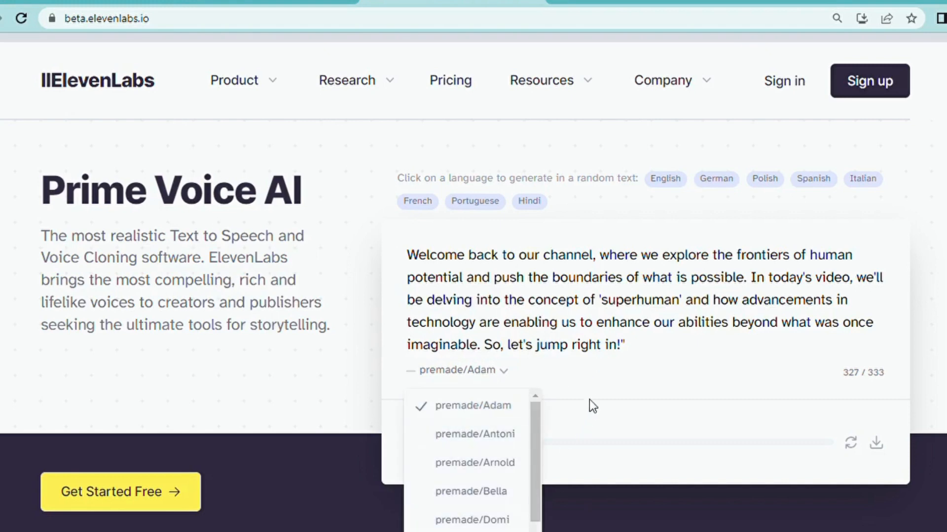
{"action": "left_click", "coordinate": [587, 371]}
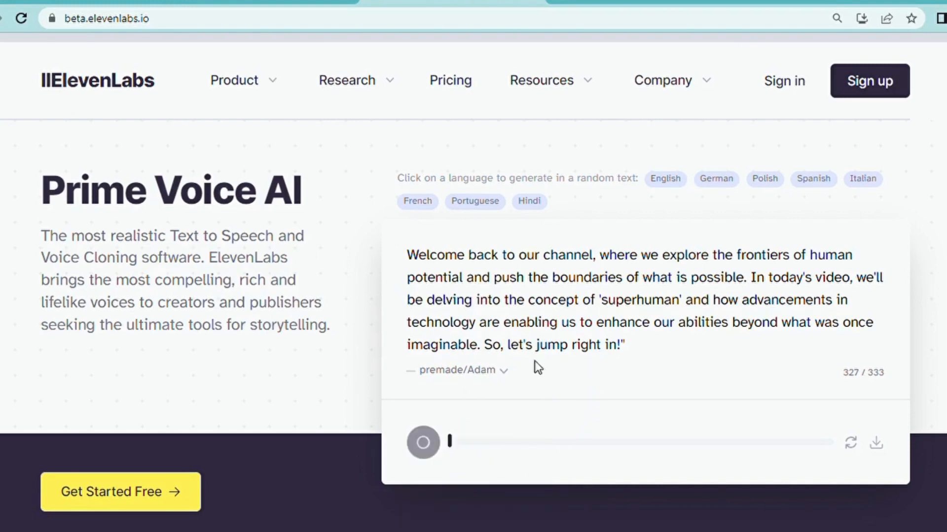
{"action": "left_click", "coordinate": [458, 370]}
{"action": "scroll", "coordinate": [448, 446], "scroll_direction": "down", "scroll_amount": 3}
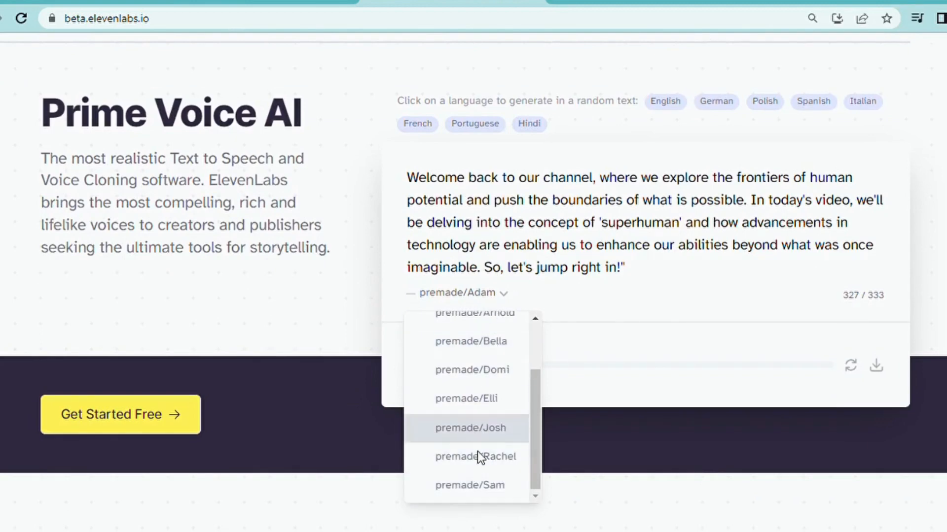
{"action": "scroll", "coordinate": [477, 461], "scroll_direction": "up", "scroll_amount": 3}
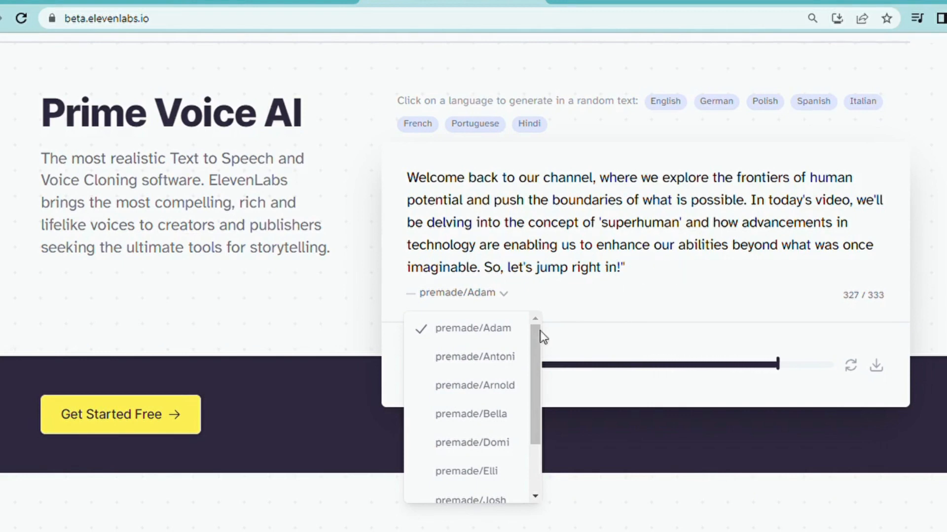
{"action": "left_click", "coordinate": [475, 362]}
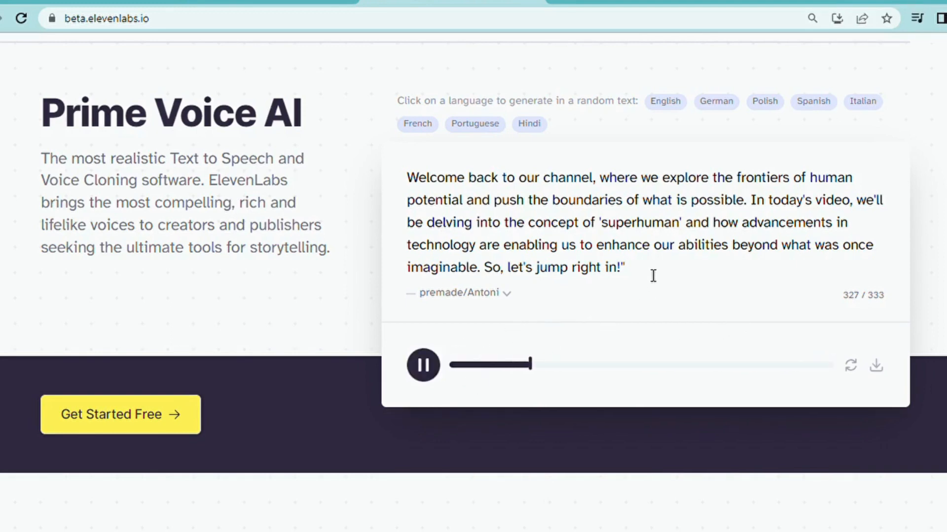
- Listen to the premade/Antoni voiceover of the script and download it as an MP3
{"action": "left_click_drag", "start_coordinate": [653, 275], "coordinate": [407, 173]}
{"action": "left_click", "coordinate": [516, 223]}
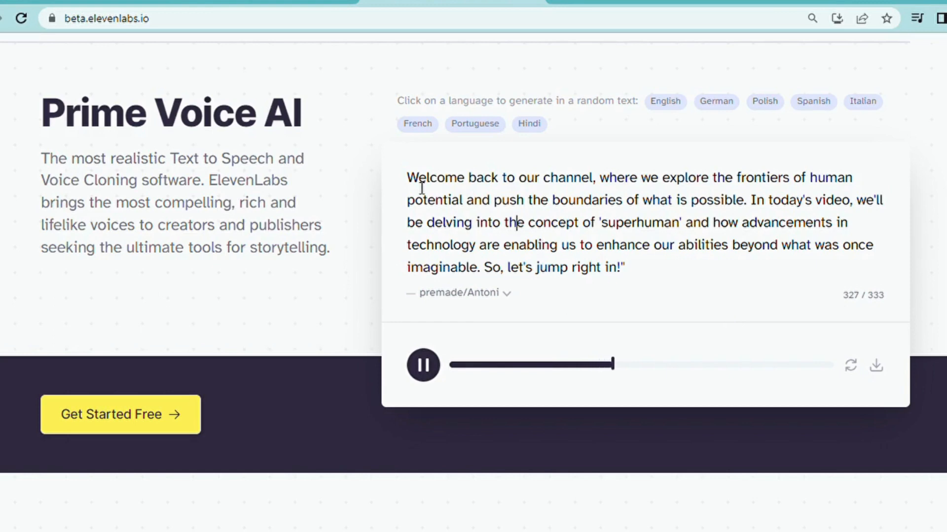
{"action": "key", "text": "ctrl+a"}
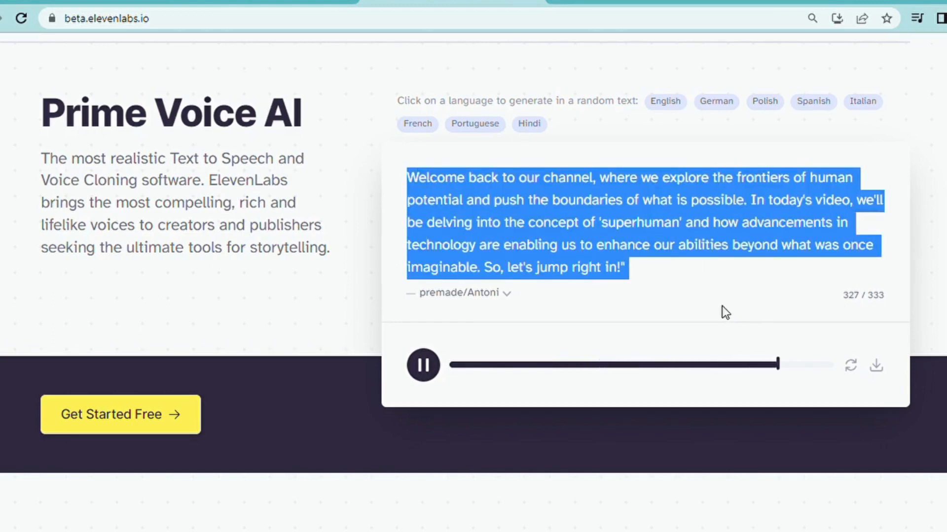
{"action": "left_click", "coordinate": [879, 371]}
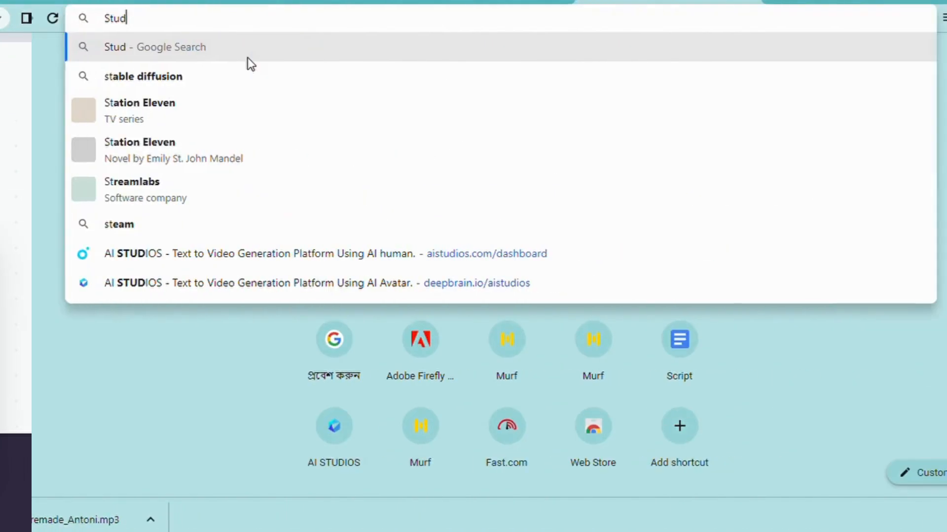
- Open Studio D-ID through a web search for "Studio DID" and start creating a new video
{"action": "type", "text": "io DID"}
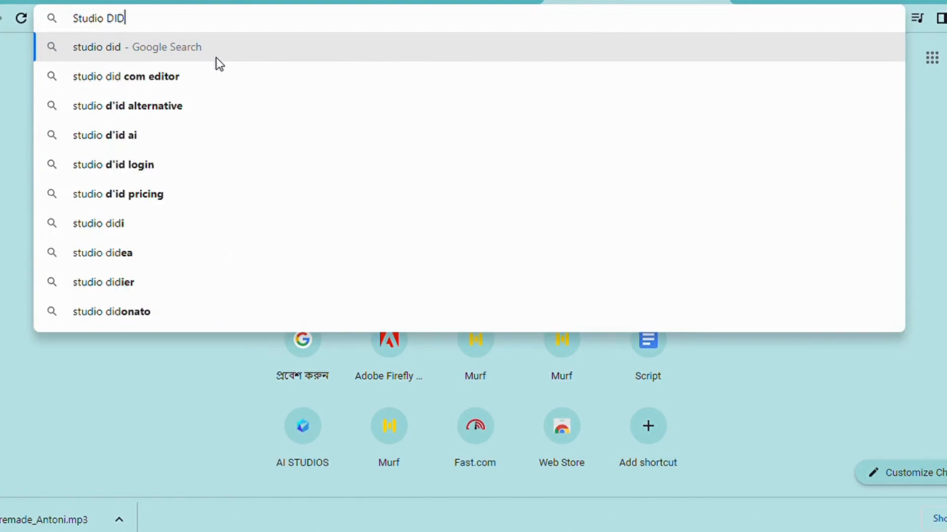
{"action": "key", "text": "Return"}
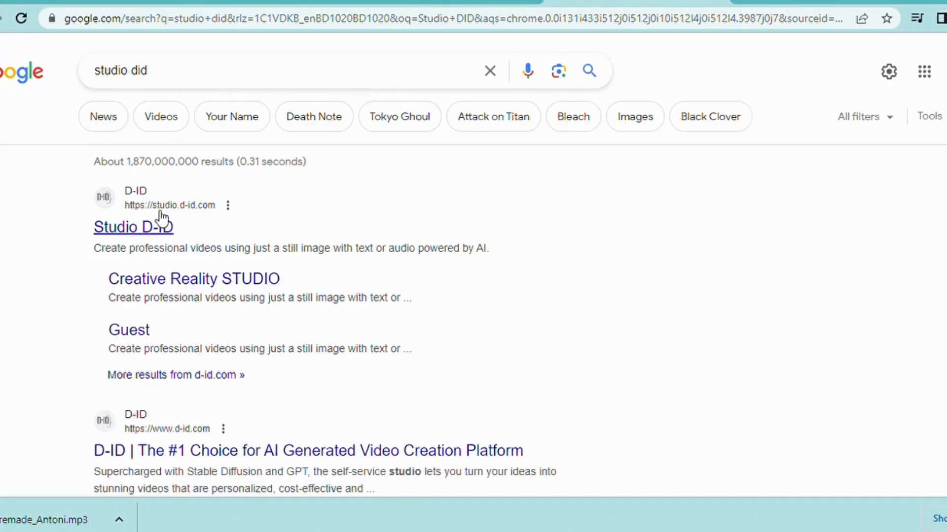
{"action": "left_click", "coordinate": [131, 227]}
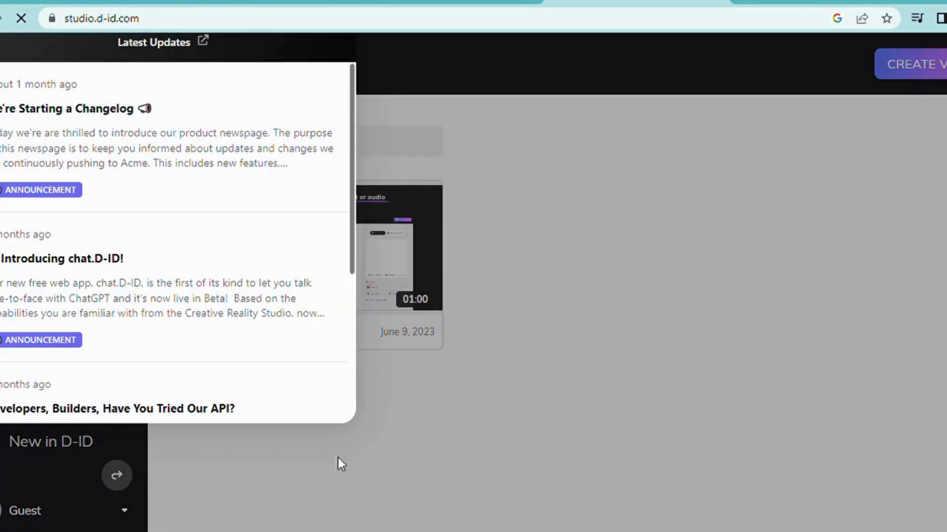
{"action": "left_click", "coordinate": [446, 422]}
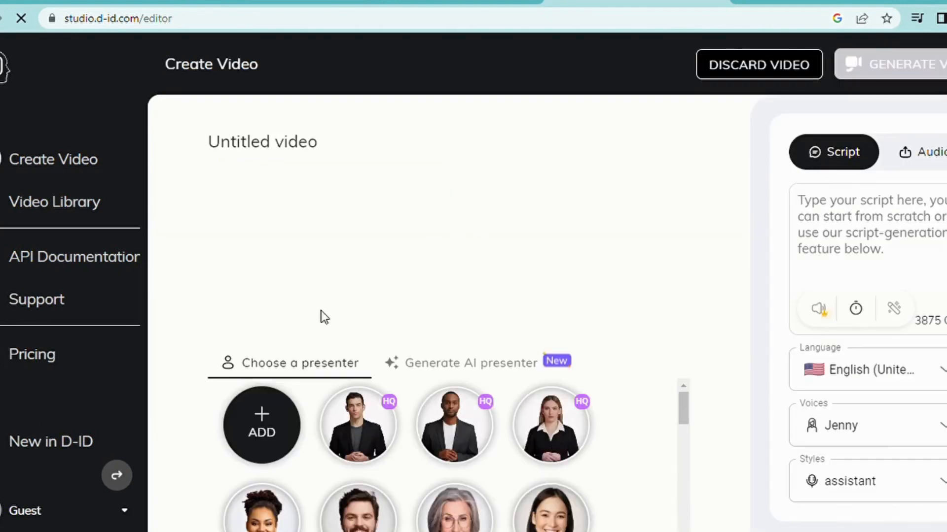
- Browse the gallery of ready-made presenters offered for the new video
{"action": "scroll", "coordinate": [292, 446], "scroll_direction": "down", "scroll_amount": 3}
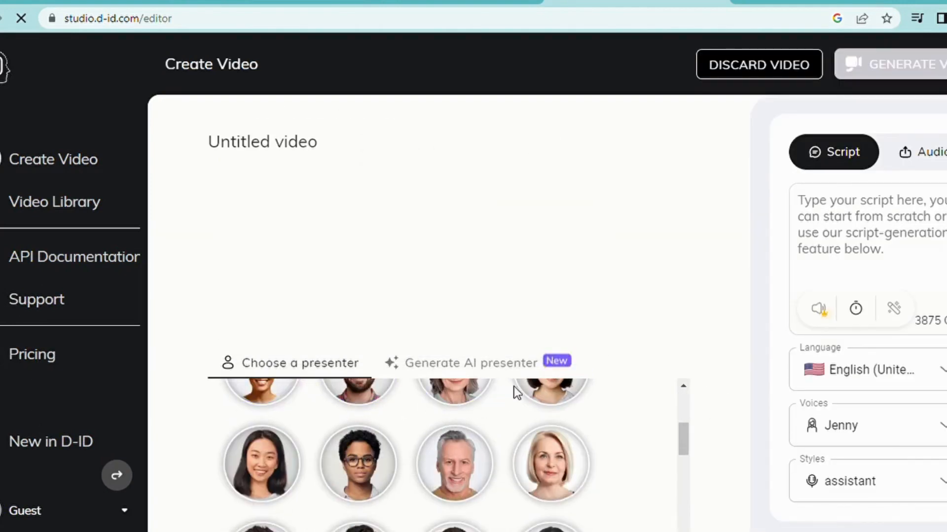
{"action": "scroll", "coordinate": [365, 423], "scroll_direction": "up", "scroll_amount": 5}
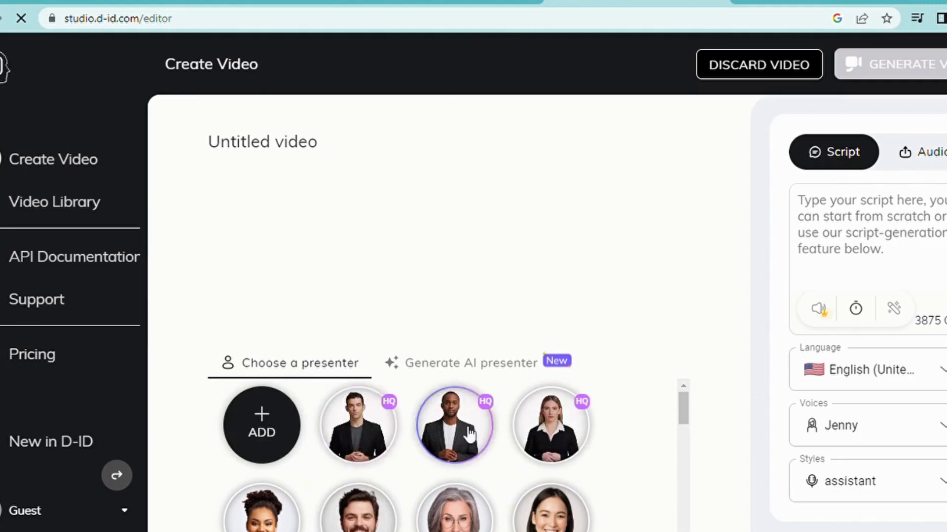
{"action": "scroll", "coordinate": [583, 427], "scroll_direction": "down", "scroll_amount": 3}
{"action": "scroll", "coordinate": [321, 408], "scroll_direction": "down", "scroll_amount": 3}
{"action": "scroll", "coordinate": [271, 423], "scroll_direction": "up", "scroll_amount": 3}
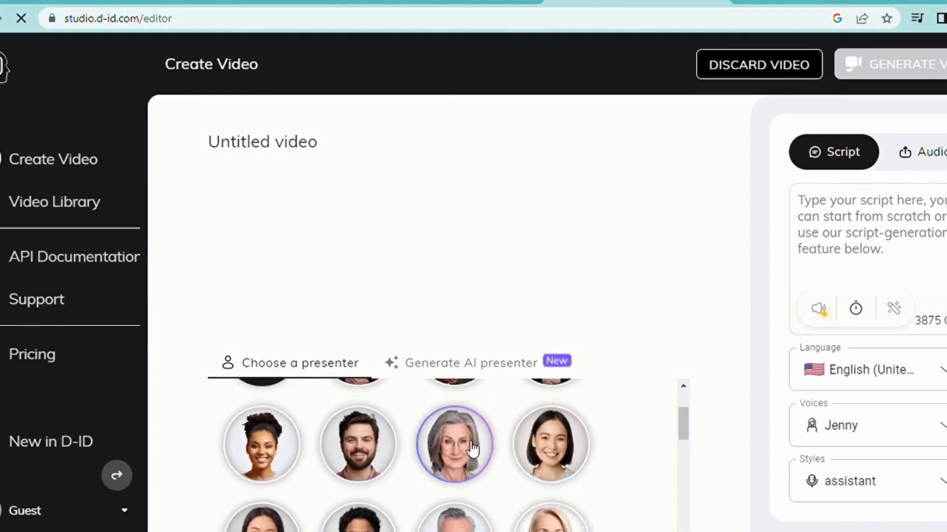
{"action": "scroll", "coordinate": [503, 434], "scroll_direction": "down", "scroll_amount": 1}
{"action": "scroll", "coordinate": [562, 459], "scroll_direction": "down", "scroll_amount": 2}
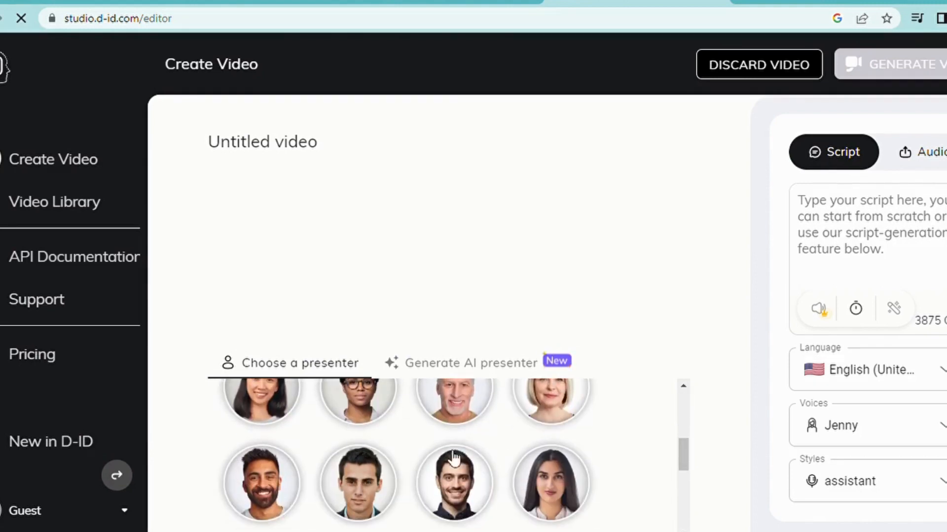
{"action": "scroll", "coordinate": [550, 488], "scroll_direction": "down", "scroll_amount": 2}
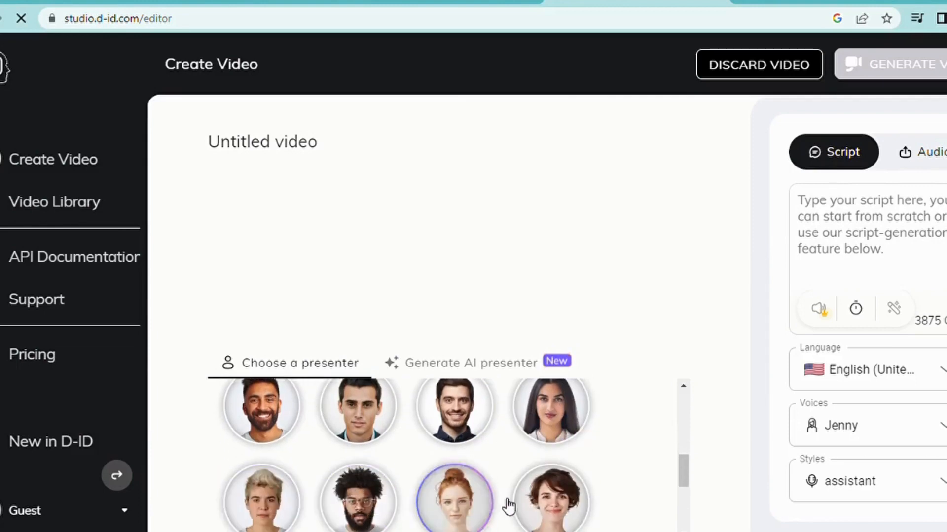
{"action": "scroll", "coordinate": [365, 487], "scroll_direction": "down", "scroll_amount": 2}
{"action": "scroll", "coordinate": [397, 510], "scroll_direction": "down", "scroll_amount": 1}
{"action": "scroll", "coordinate": [524, 476], "scroll_direction": "down", "scroll_amount": 2}
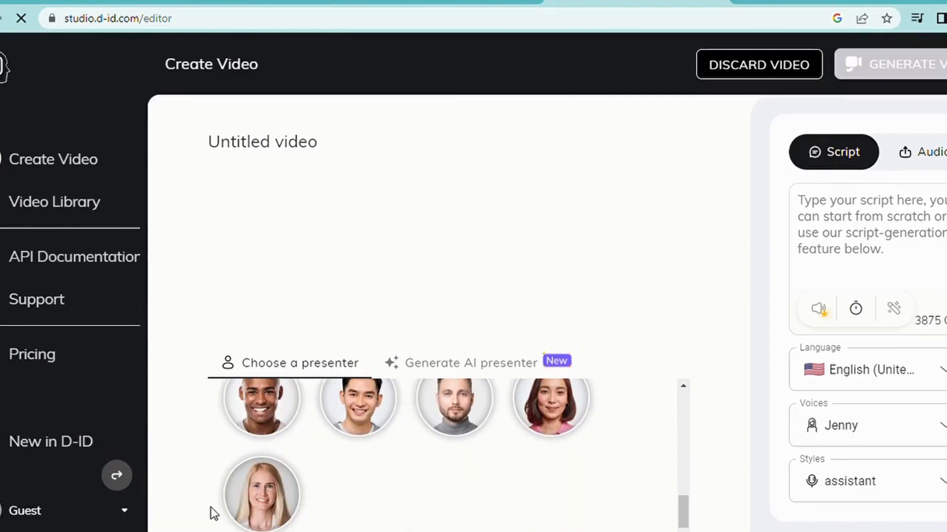
- Add the downloaded superhuman portrait as a custom presenter for the video
{"action": "scroll", "coordinate": [413, 468], "scroll_direction": "up", "scroll_amount": 6}
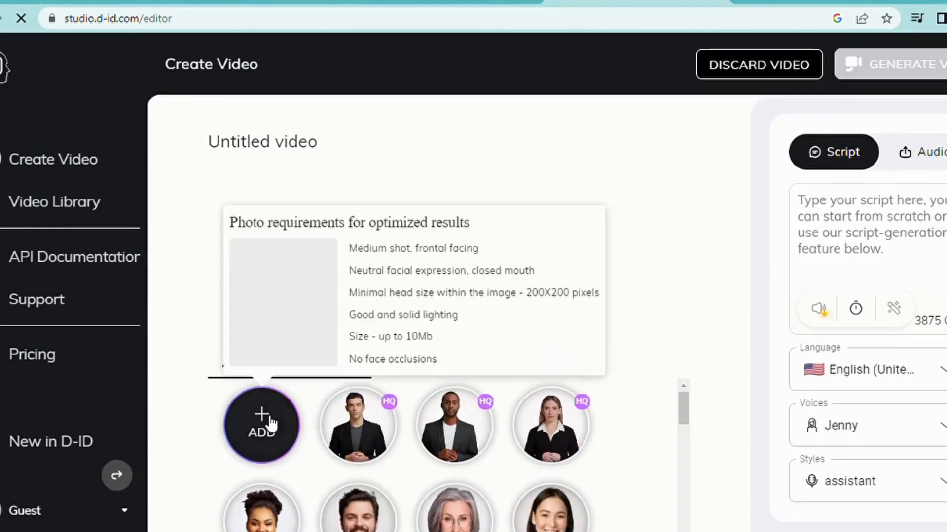
{"action": "left_click", "coordinate": [261, 434]}
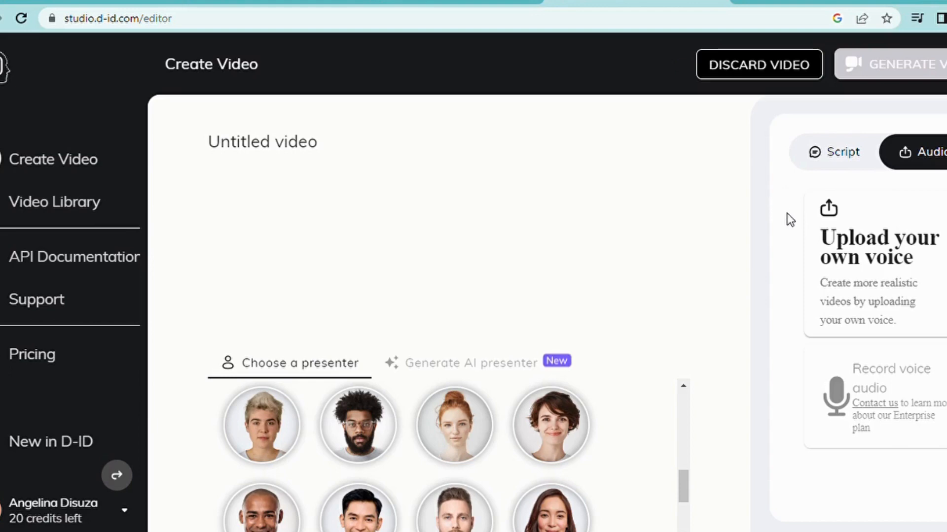
- Paste the superhuman introduction ending in "So, let's jump right in!" as the script and clear it again
{"action": "left_click", "coordinate": [825, 168]}
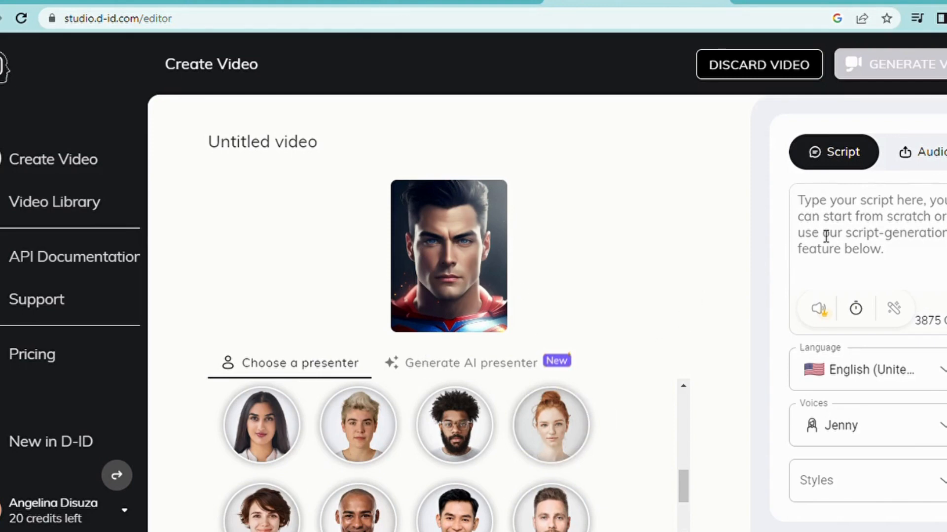
{"action": "key", "text": "ctrl+v"}
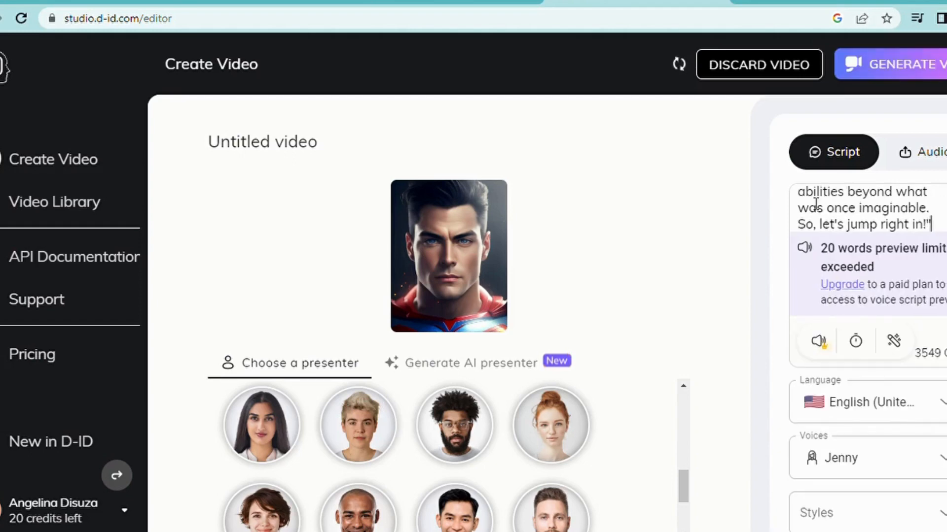
{"action": "double_click", "coordinate": [815, 201]}
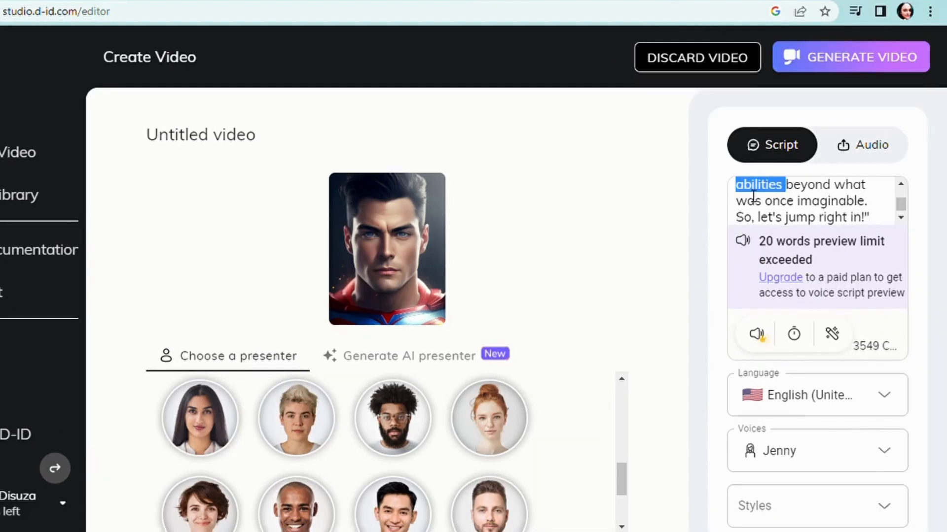
{"action": "key", "text": "ctrl+a"}
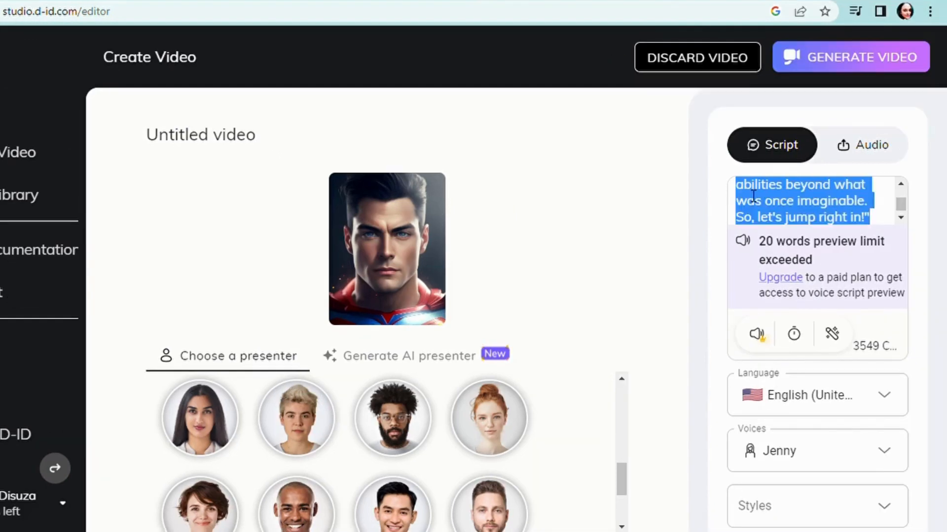
{"action": "key", "text": "BackSpace"}
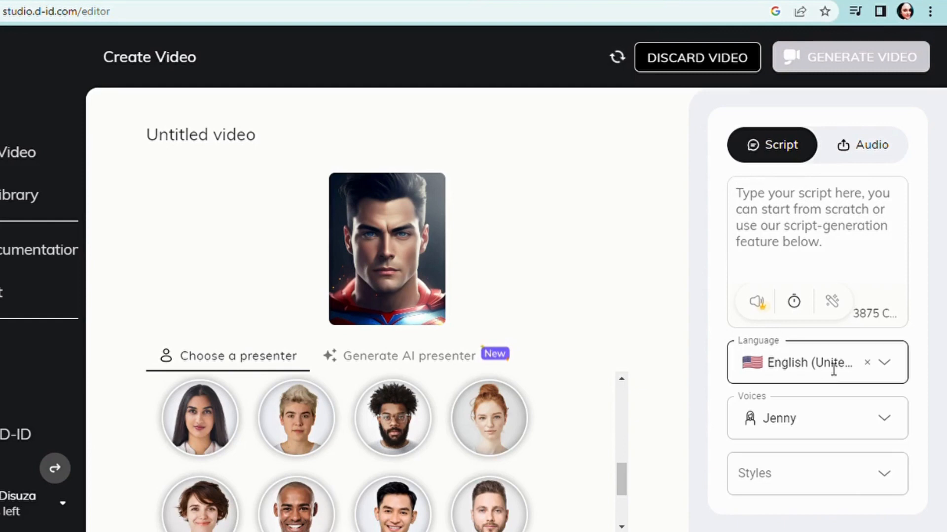
- Look through the languages available for the script voice, from the German variants to the Spanish ones
{"action": "left_click", "coordinate": [895, 366]}
{"action": "scroll", "coordinate": [798, 224], "scroll_direction": "down", "scroll_amount": 12}
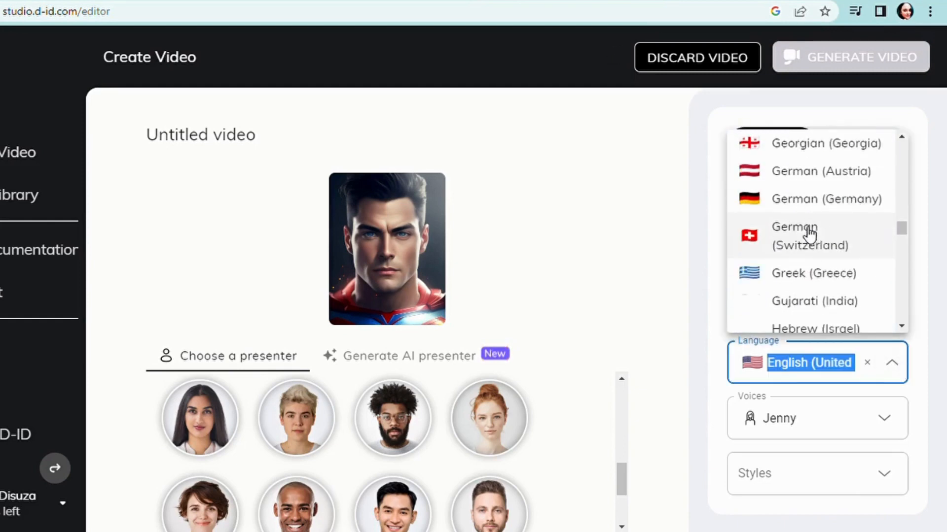
{"action": "scroll", "coordinate": [820, 253], "scroll_direction": "down", "scroll_amount": 2}
{"action": "scroll", "coordinate": [826, 239], "scroll_direction": "up", "scroll_amount": 7}
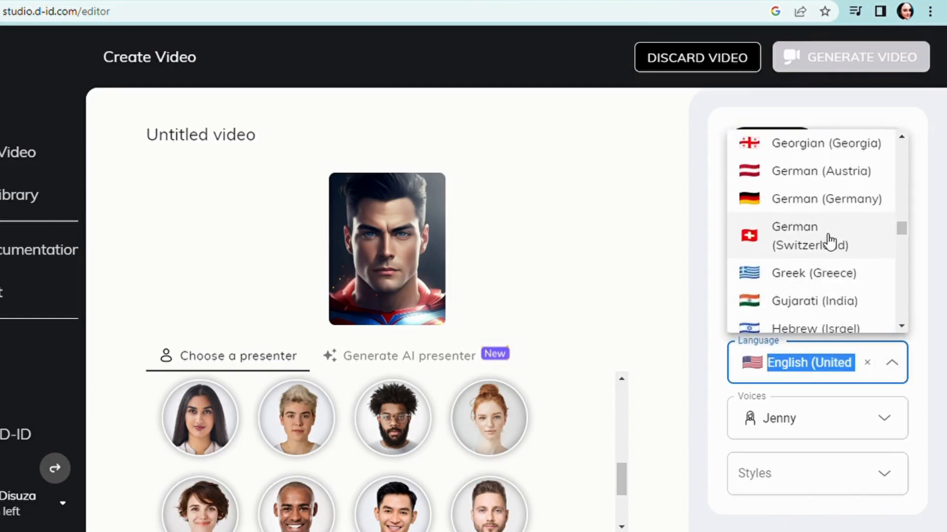
{"action": "scroll", "coordinate": [837, 271], "scroll_direction": "down", "scroll_amount": 10}
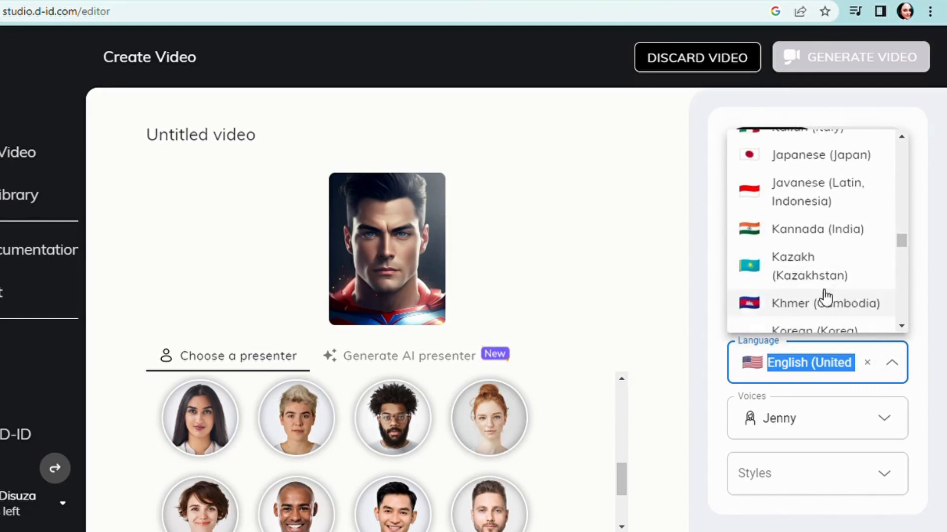
{"action": "scroll", "coordinate": [821, 288], "scroll_direction": "down", "scroll_amount": 15}
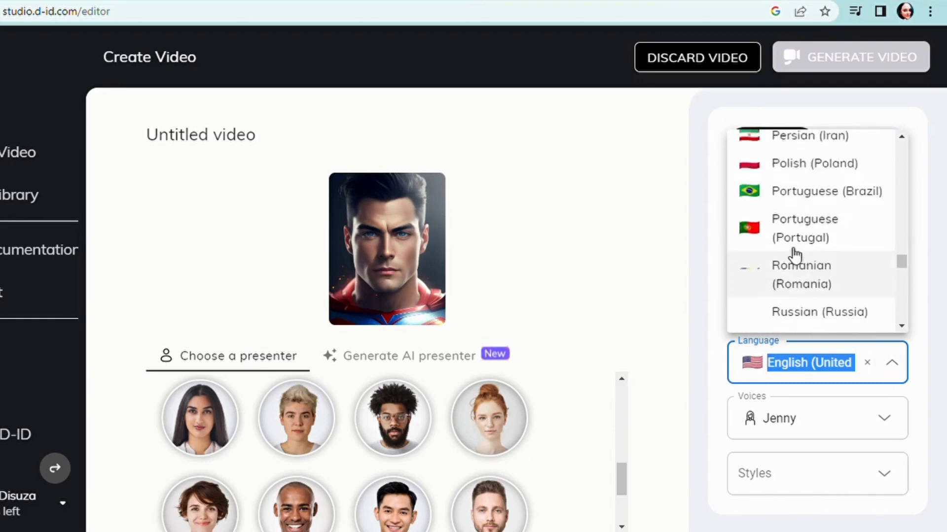
{"action": "scroll", "coordinate": [809, 274], "scroll_direction": "down", "scroll_amount": 10}
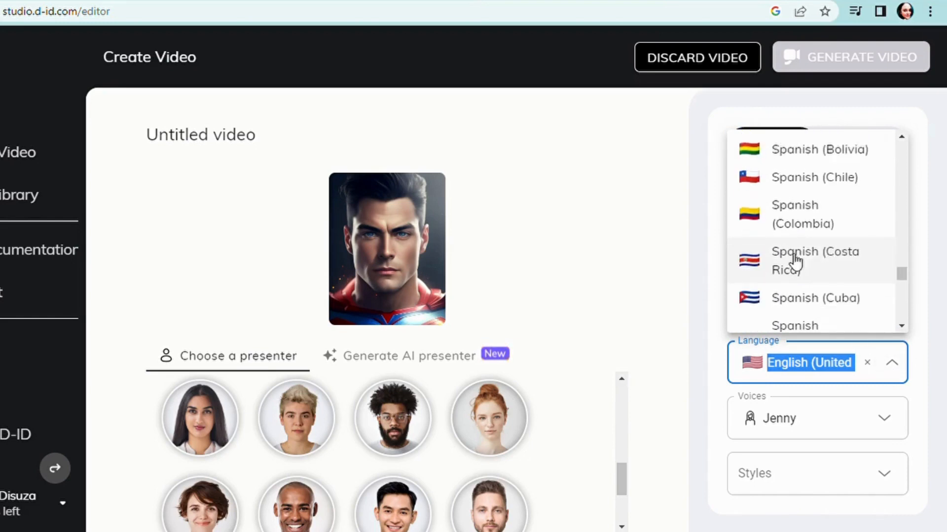
{"action": "left_click", "coordinate": [892, 363]}
- Look through the English voices and the speaking styles available for the Jenny voice
{"action": "left_click", "coordinate": [890, 419]}
{"action": "scroll", "coordinate": [809, 327], "scroll_direction": "down", "scroll_amount": 8}
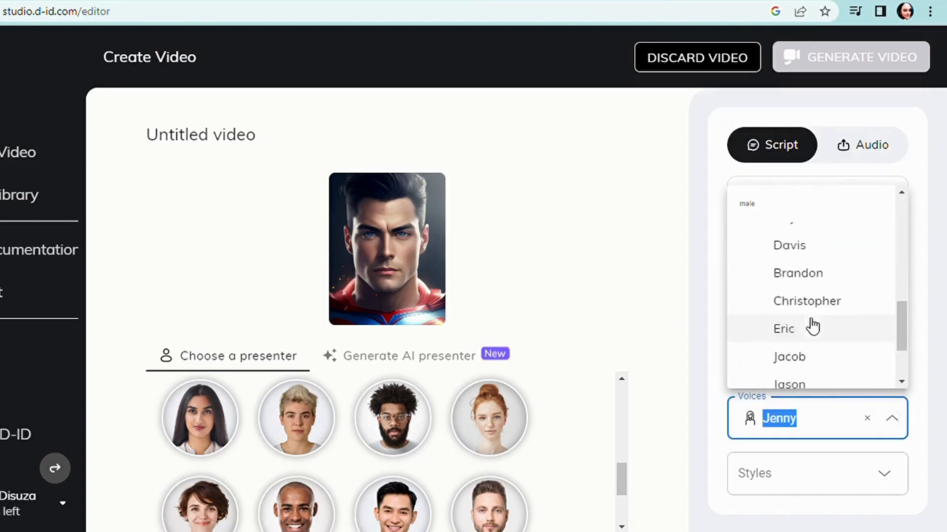
{"action": "left_click", "coordinate": [705, 448]}
{"action": "left_click", "coordinate": [792, 483]}
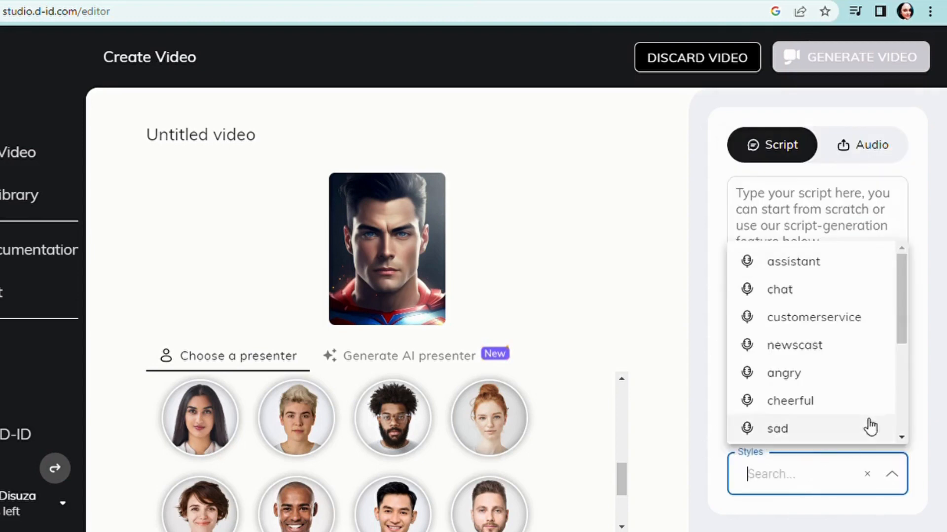
{"action": "scroll", "coordinate": [828, 338], "scroll_direction": "down", "scroll_amount": 2}
{"action": "scroll", "coordinate": [827, 337], "scroll_direction": "down", "scroll_amount": 3}
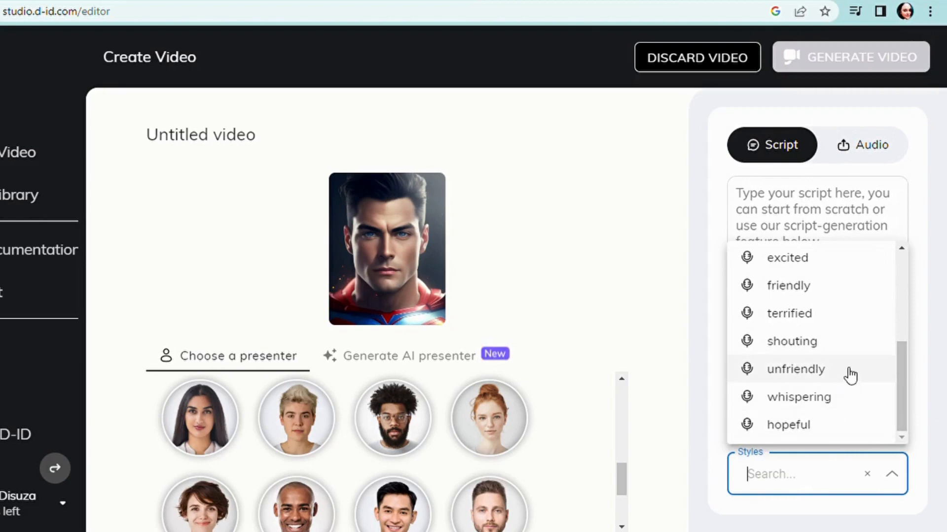
{"action": "left_click", "coordinate": [716, 429]}
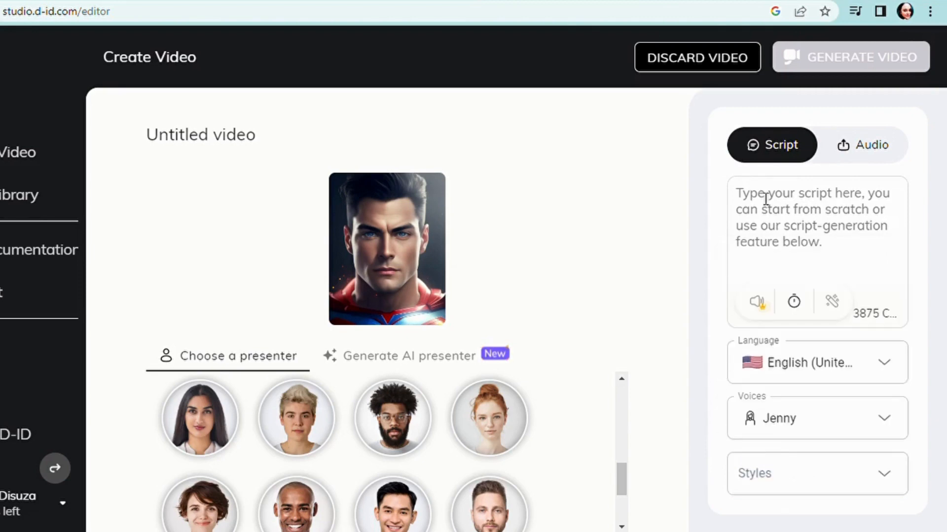
- Switch the speech source to audio and upload the downloaded voiceover file as the presenter's voice
{"action": "left_click", "coordinate": [876, 149]}
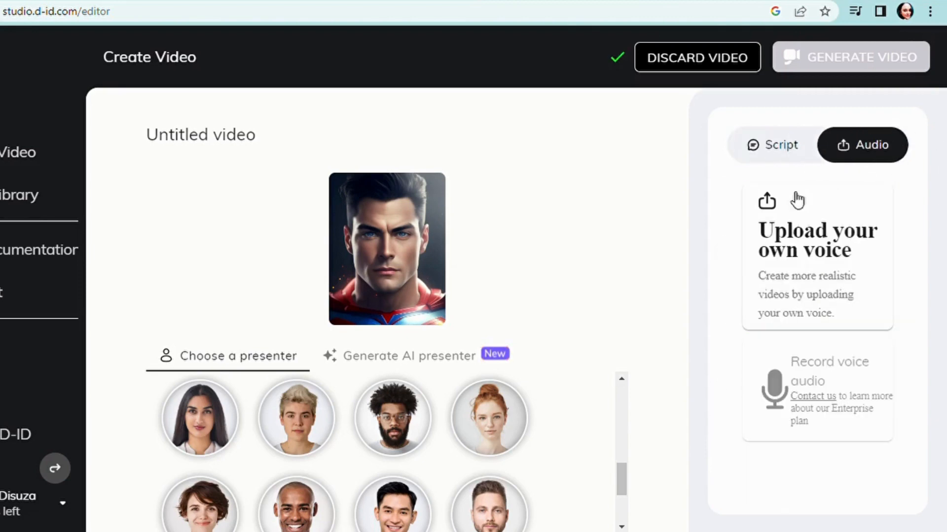
{"action": "left_click", "coordinate": [835, 318]}
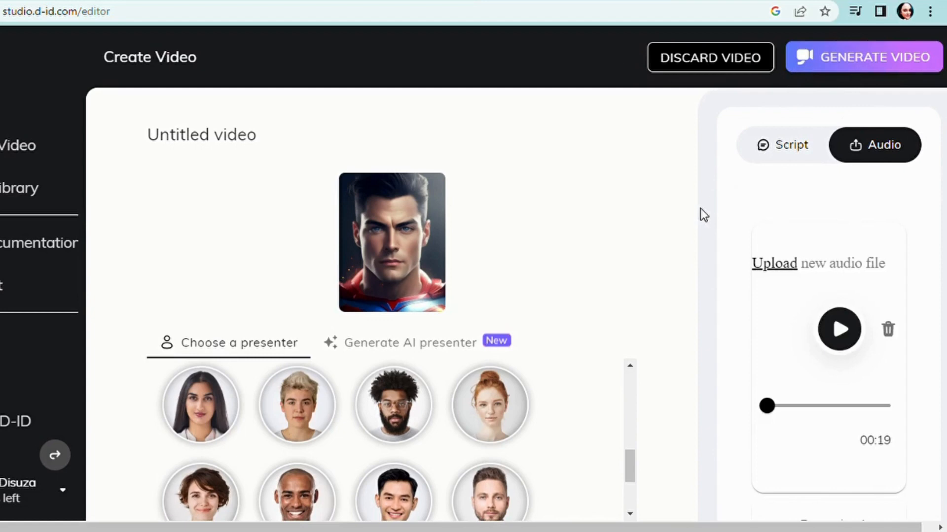
- Generate the untitled video from the superhuman portrait and the uploaded voiceover, and confirm the generation
{"action": "scroll", "coordinate": [613, 249], "scroll_direction": "up", "scroll_amount": 4}
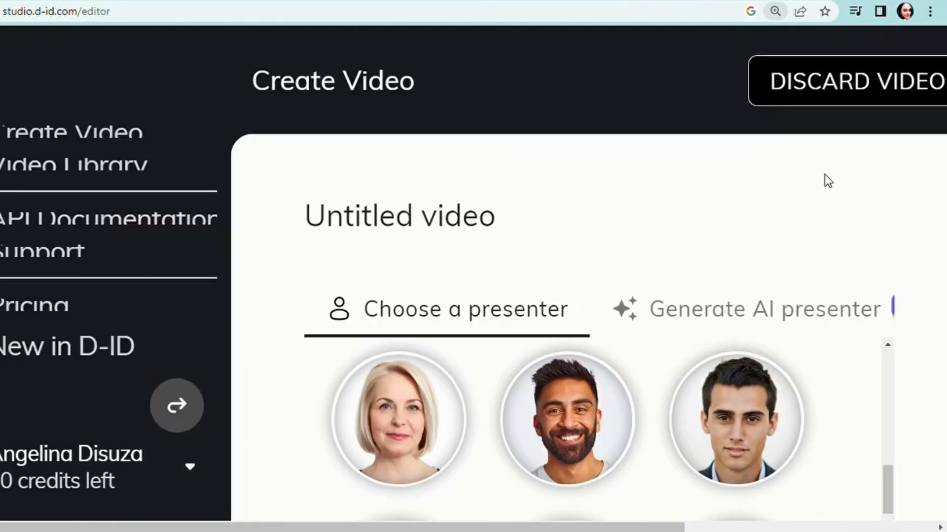
{"action": "left_click_drag", "start_coordinate": [592, 518], "coordinate": [844, 491]}
{"action": "scroll", "coordinate": [617, 259], "scroll_direction": "down", "scroll_amount": 4}
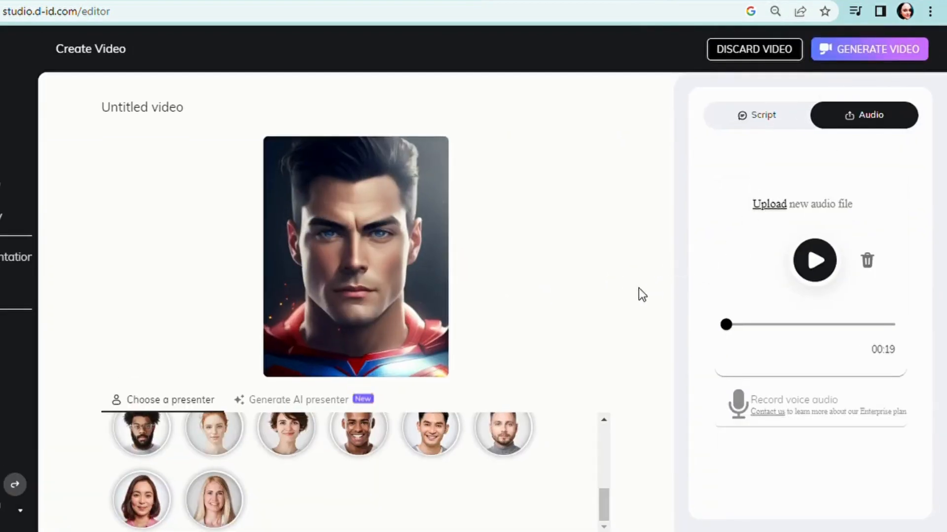
{"action": "key", "text": "ctrl+plus"}
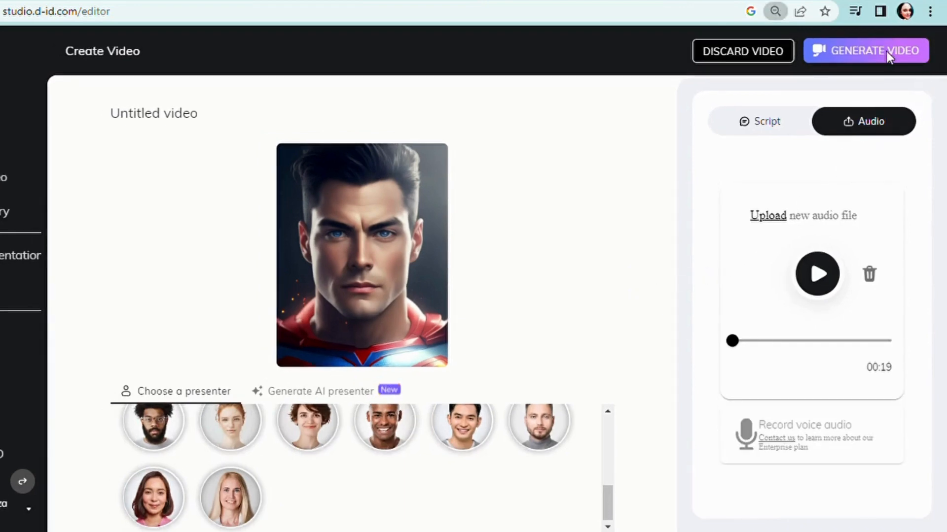
{"action": "left_click", "coordinate": [922, 55]}
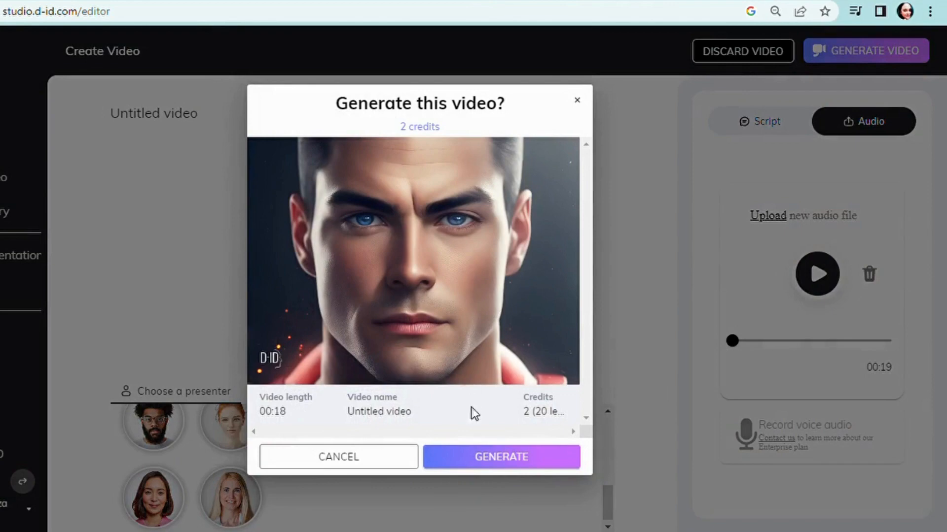
{"action": "left_click", "coordinate": [468, 459]}
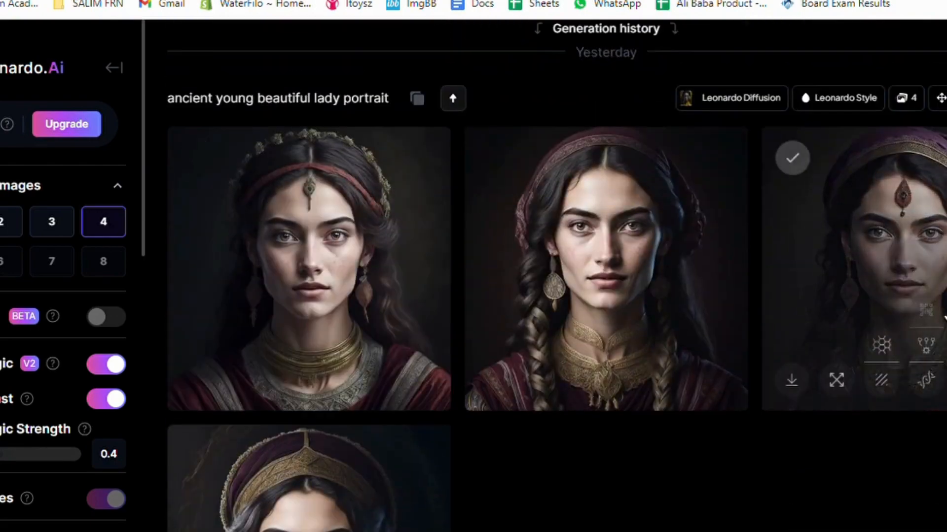
- Switch to Leonardo.Ai, examine the portraits in the generation history and enlarge one of the ancient young lady portraits
{"action": "scroll", "coordinate": [355, 359], "scroll_direction": "down", "scroll_amount": 20}
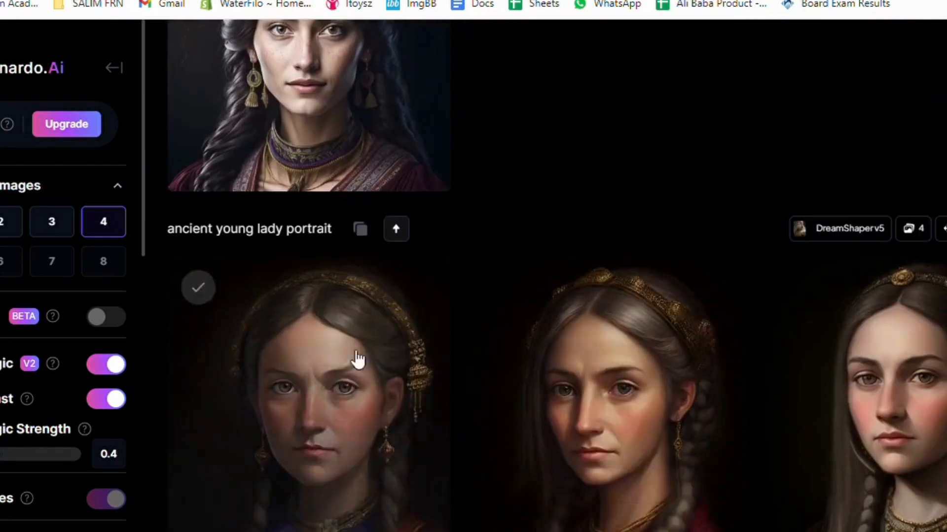
{"action": "scroll", "coordinate": [467, 380], "scroll_direction": "down", "scroll_amount": 20}
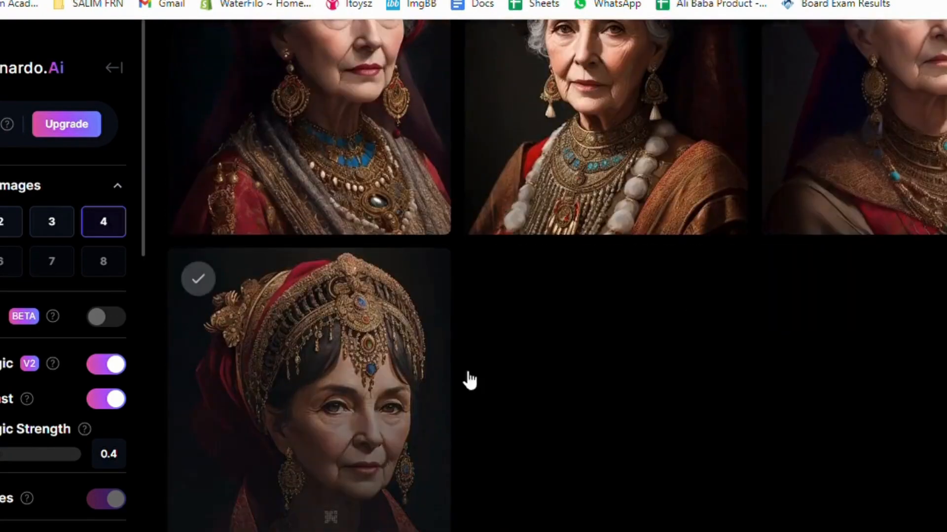
{"action": "scroll", "coordinate": [428, 329], "scroll_direction": "down", "scroll_amount": 20}
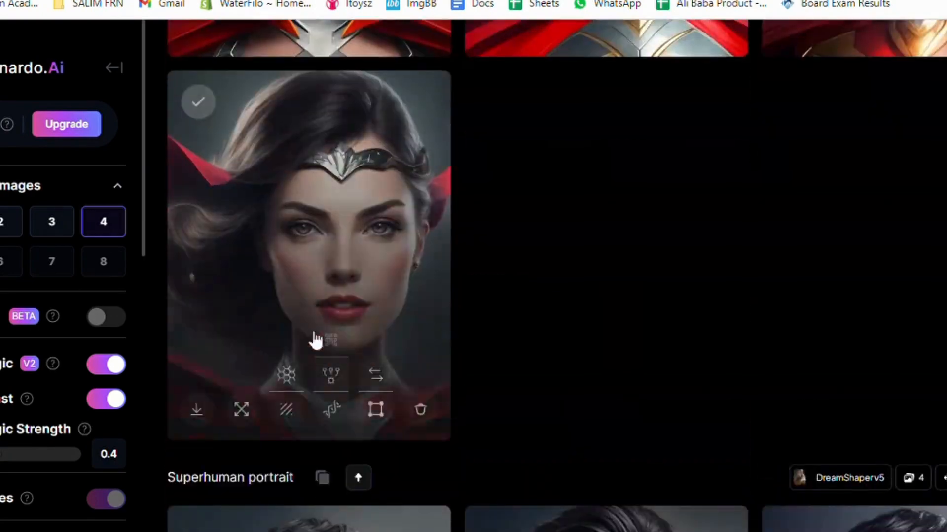
{"action": "scroll", "coordinate": [560, 282], "scroll_direction": "down", "scroll_amount": 2}
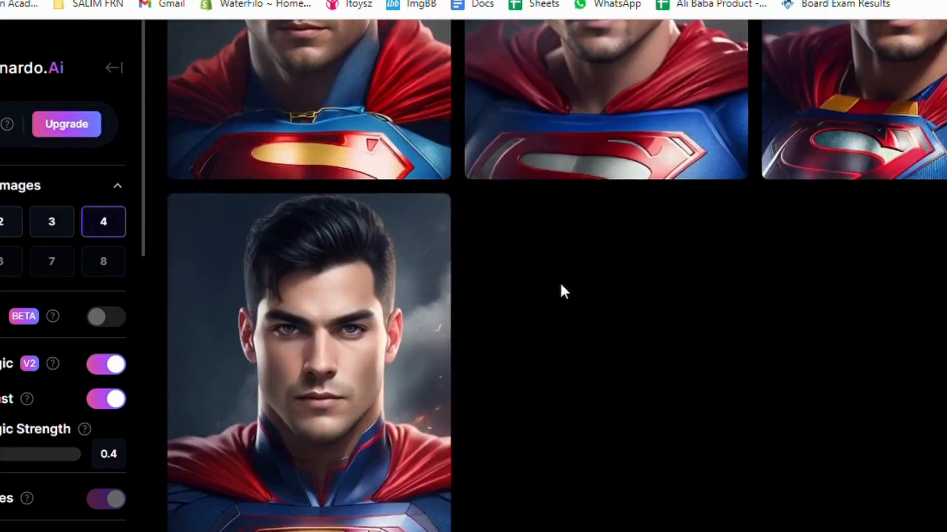
{"action": "scroll", "coordinate": [559, 283], "scroll_direction": "up", "scroll_amount": 20}
{"action": "scroll", "coordinate": [508, 264], "scroll_direction": "up", "scroll_amount": 10}
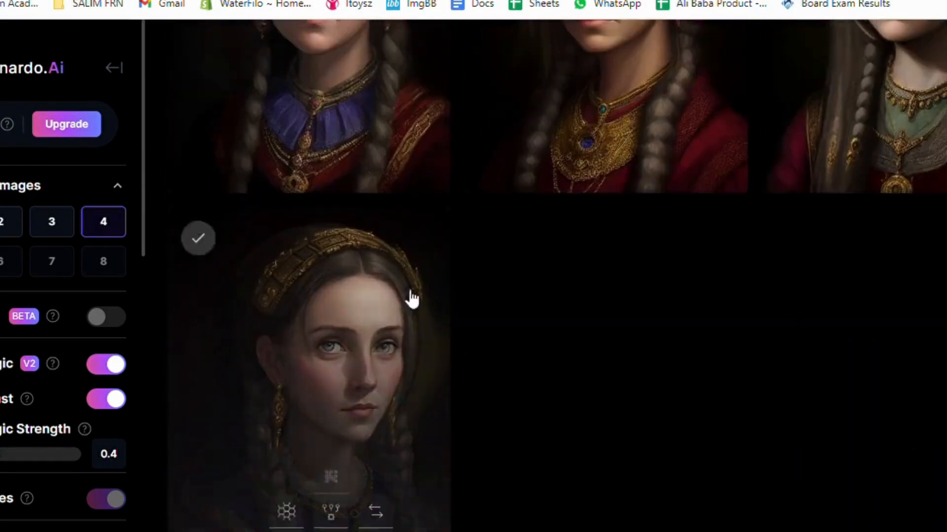
{"action": "left_click", "coordinate": [351, 300]}
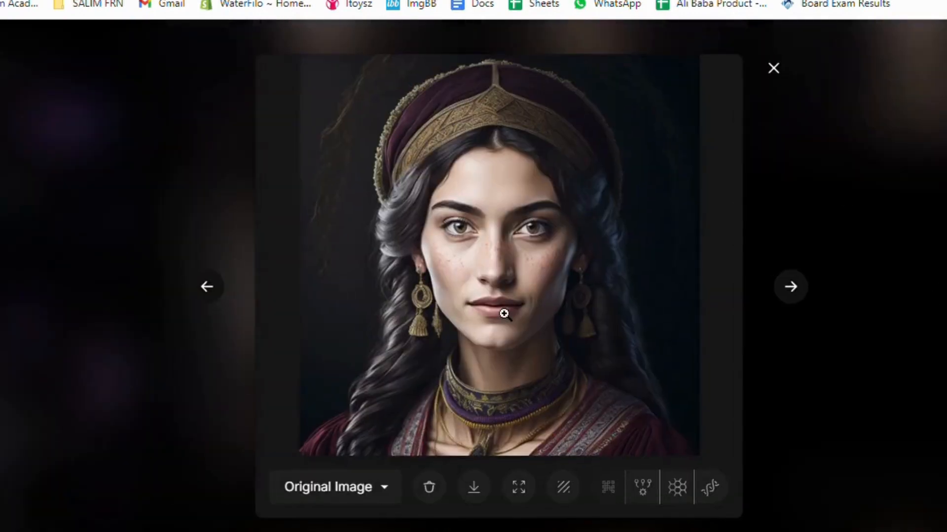
{"action": "left_click", "coordinate": [461, 246]}
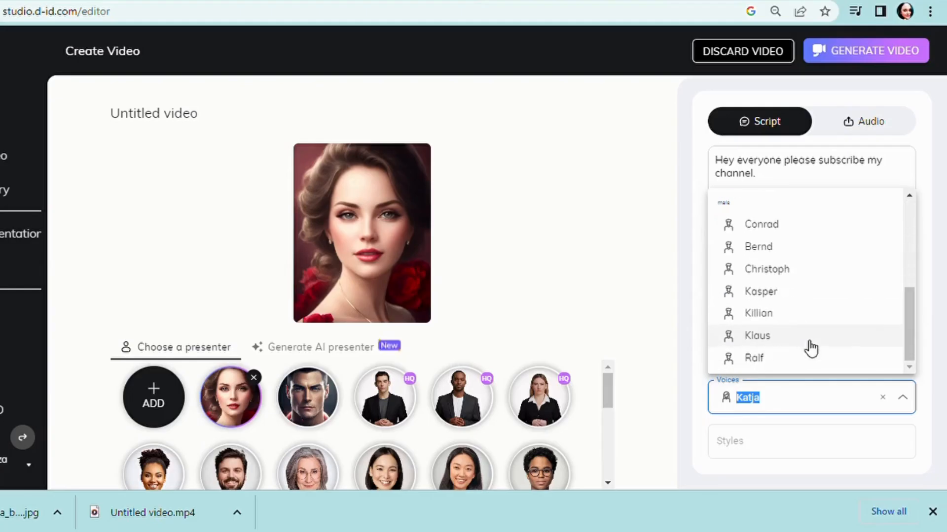
- In D-ID Studio, look through the voices available for the "Hey everyone please subscribe my channel." script
{"action": "scroll", "coordinate": [813, 296], "scroll_direction": "up", "scroll_amount": 5}
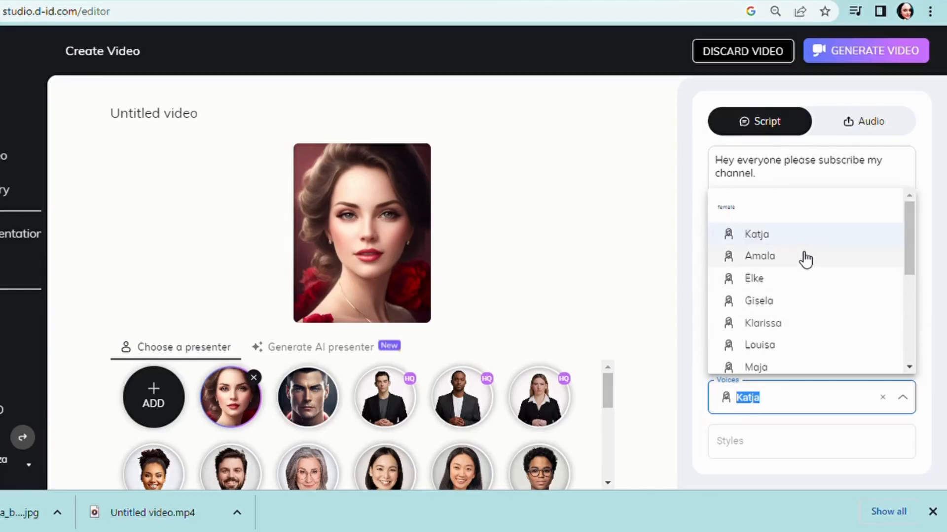
{"action": "left_click", "coordinate": [705, 402]}
{"action": "left_click", "coordinate": [897, 399]}
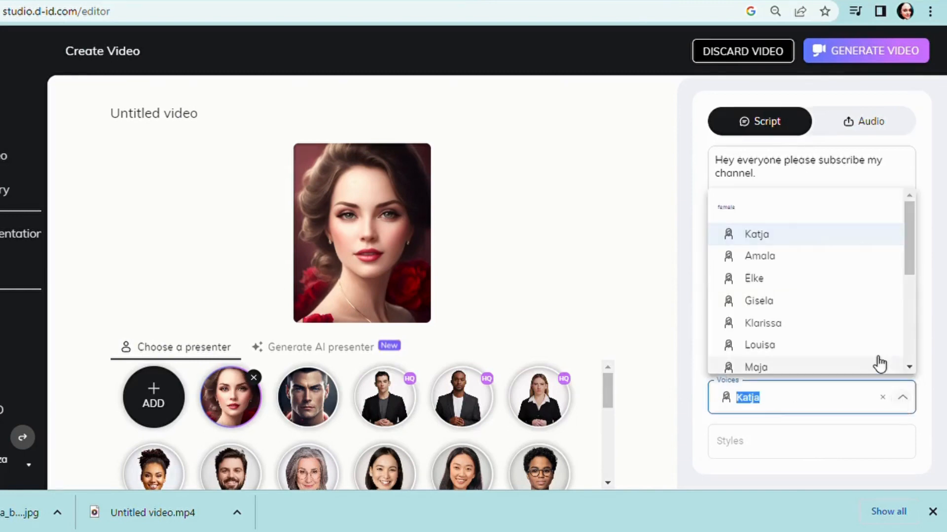
{"action": "left_click", "coordinate": [694, 413]}
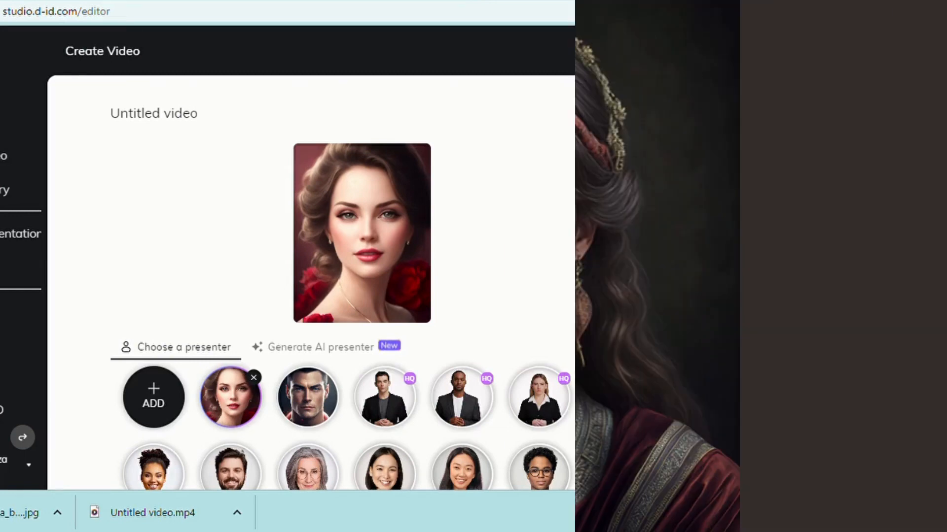